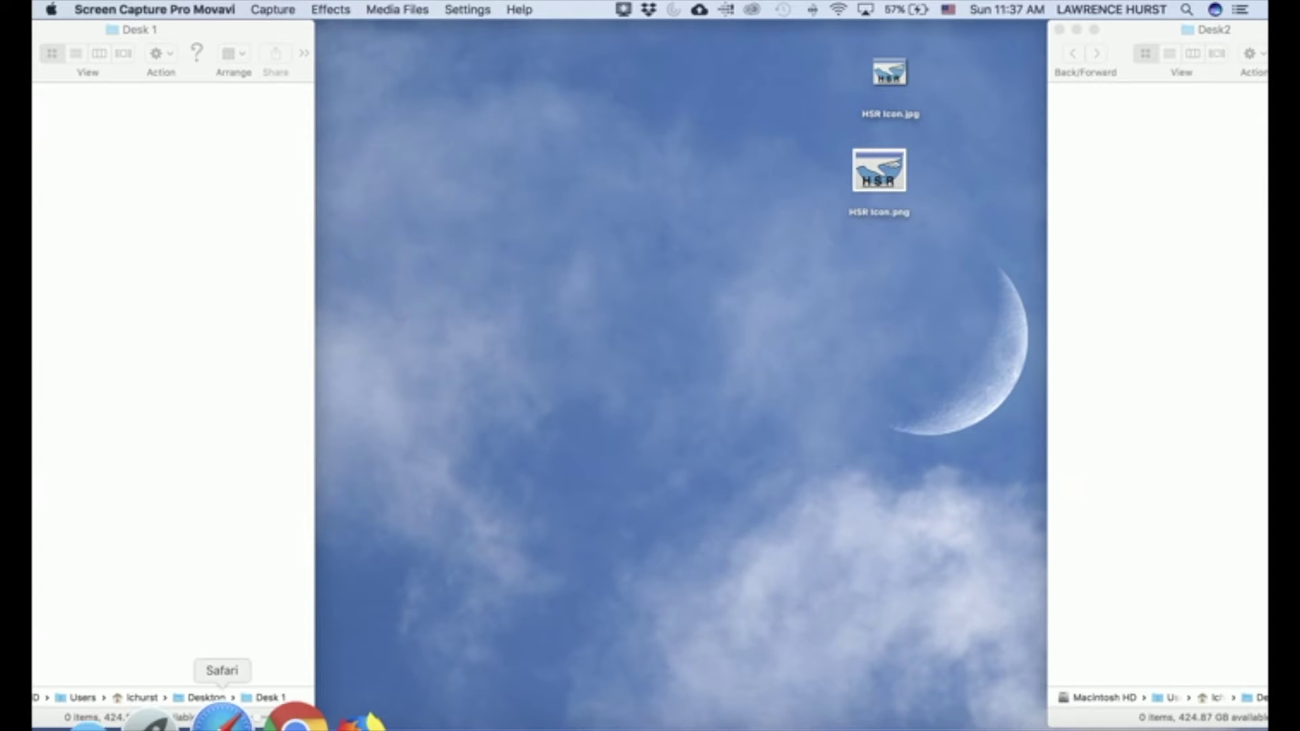
{"action": "left_click", "coordinate": [221, 717]}
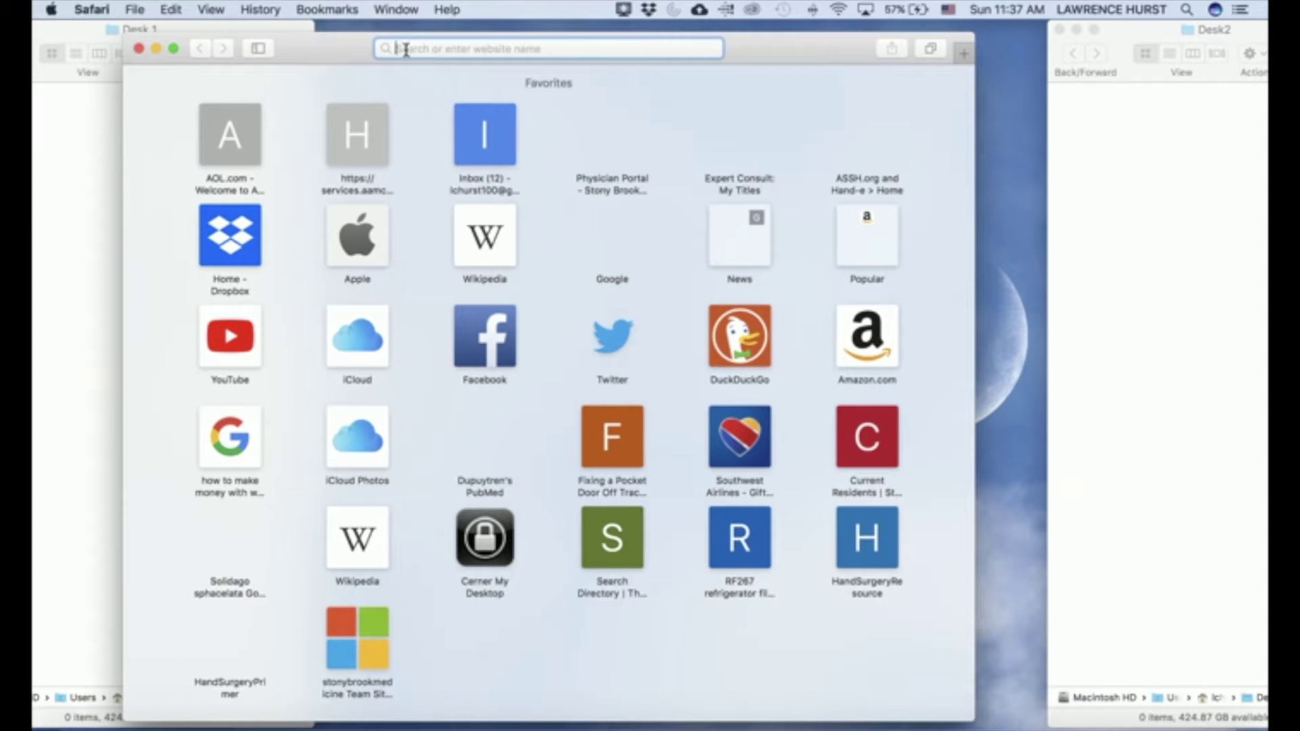
{"action": "type", "text": "www.handsurgeryresource.com"}
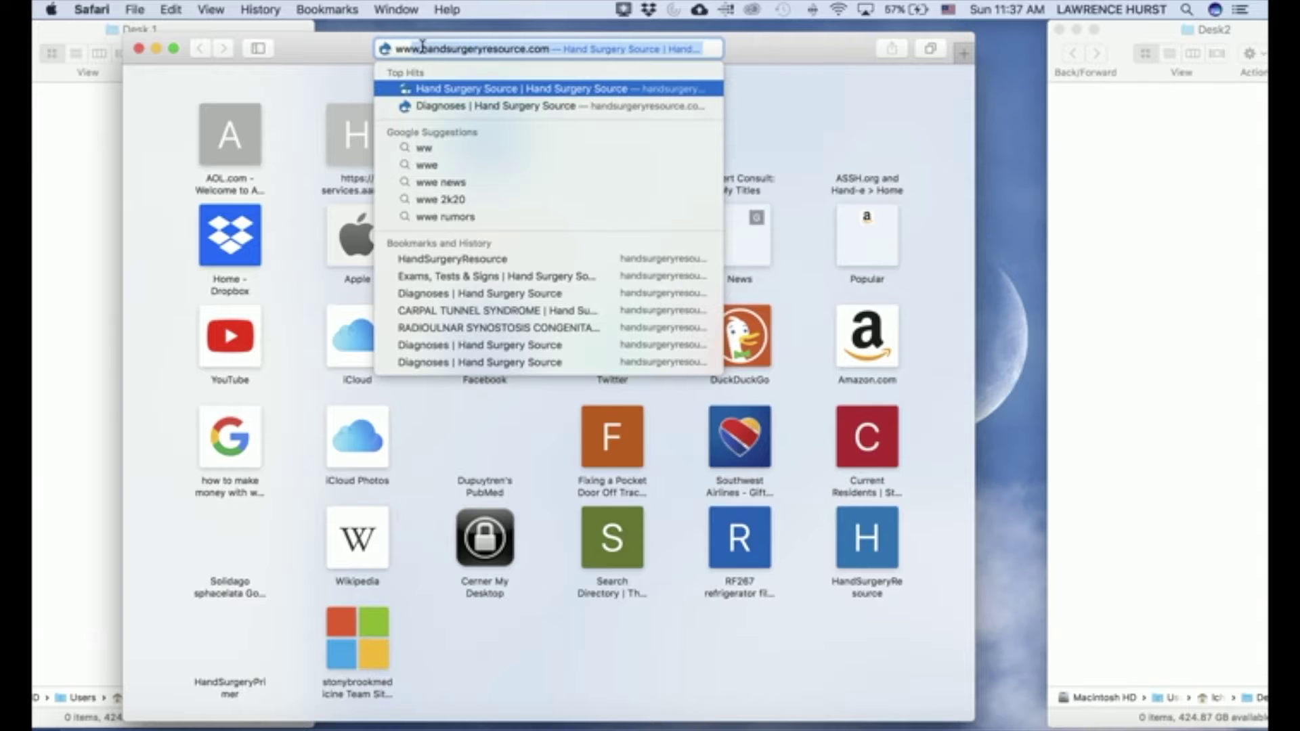
{"action": "key", "text": "Return"}
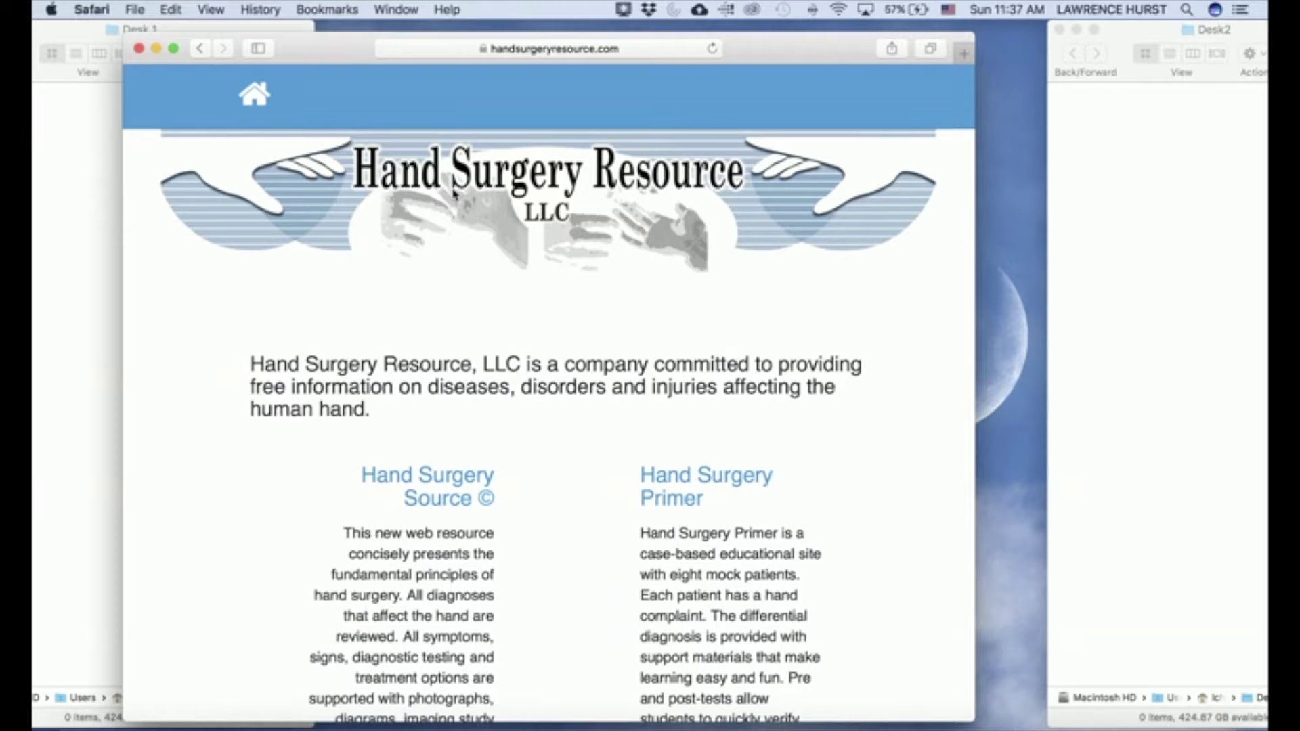
Drag the page's URL from the address bar onto the desktop to create a .webloc link.
{"action": "left_click_drag", "start_coordinate": [750, 54], "coordinate": [651, 45]}
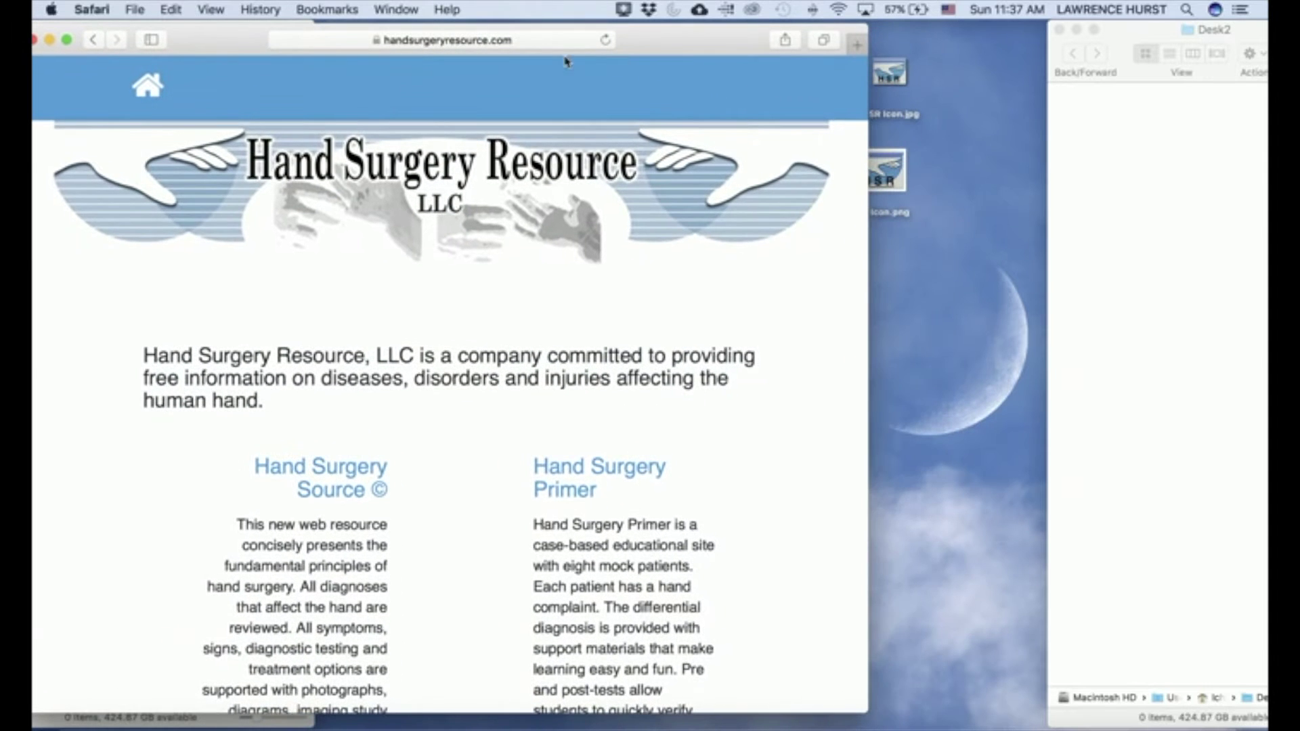
{"action": "left_click", "coordinate": [434, 42]}
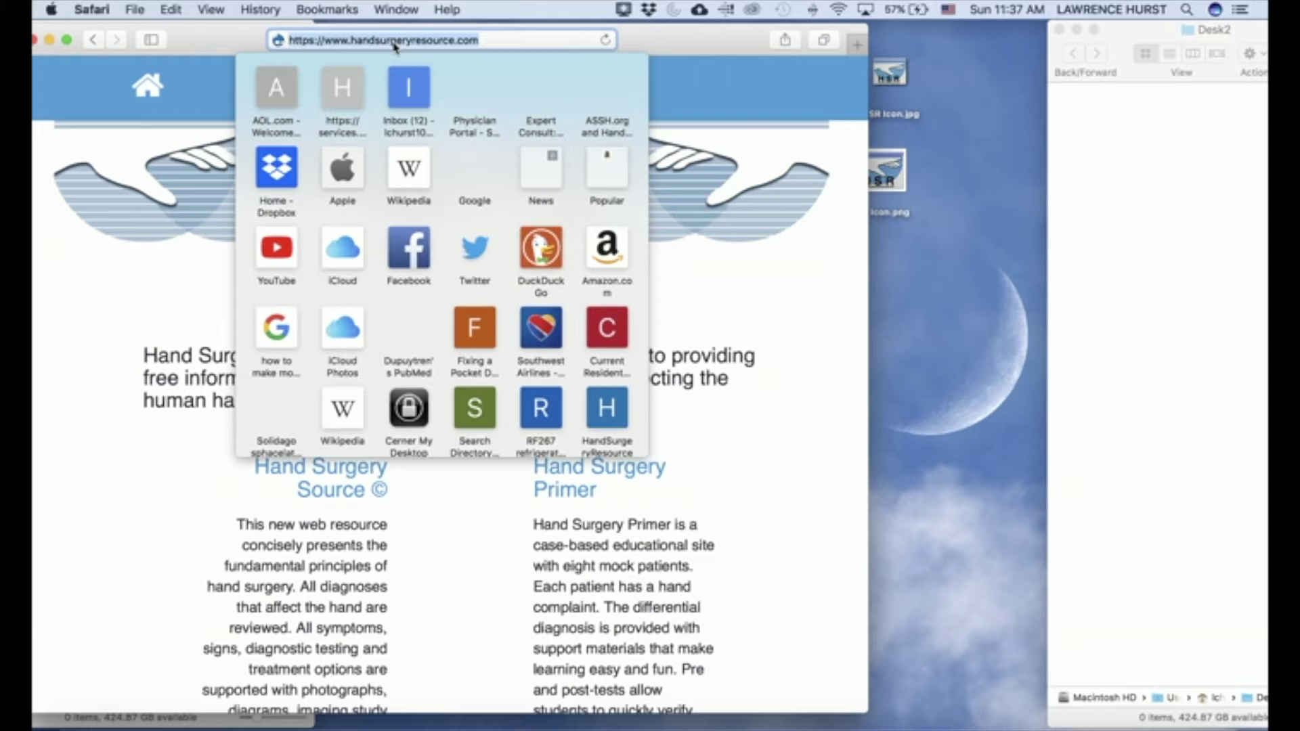
{"action": "left_click_drag", "start_coordinate": [397, 48], "coordinate": [978, 397]}
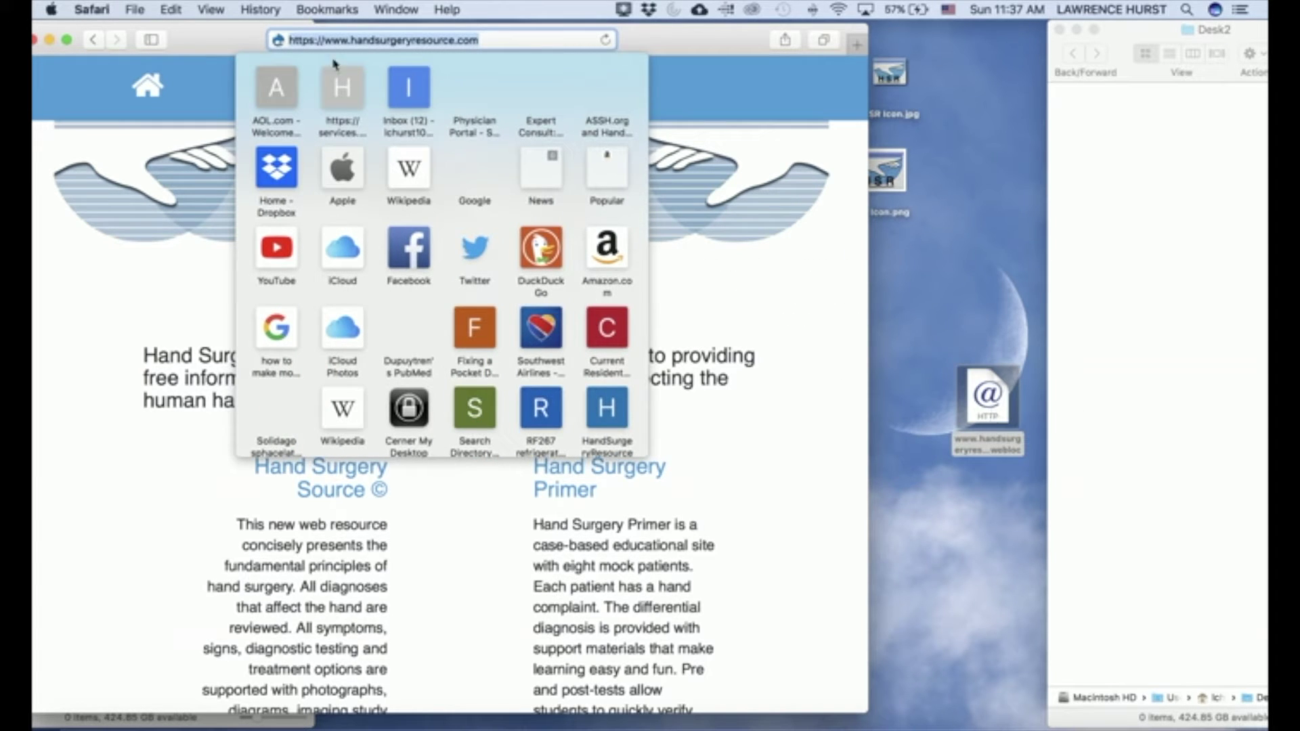
{"action": "left_click_drag", "start_coordinate": [68, 29], "coordinate": [147, 35]}
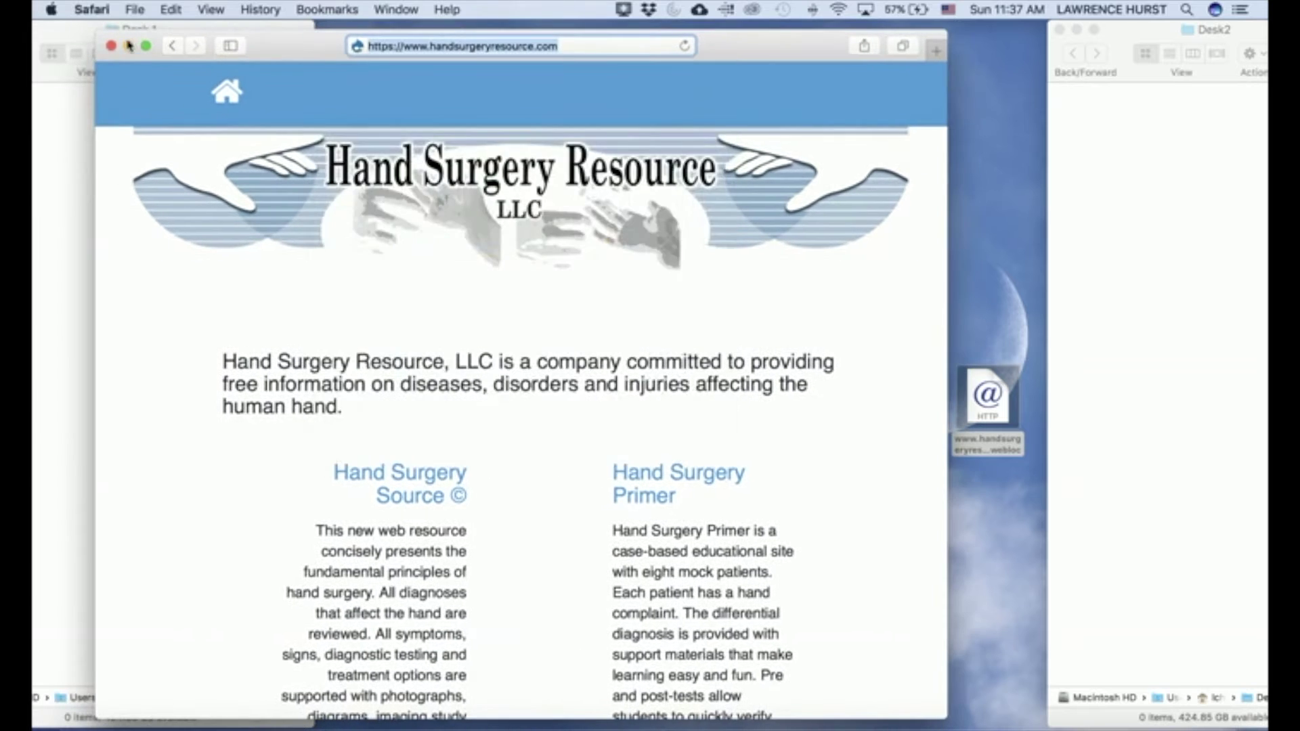
Close Safari, move the .webloc link to the top of the desktop, and double-click it to test it.
{"action": "left_click", "coordinate": [111, 45]}
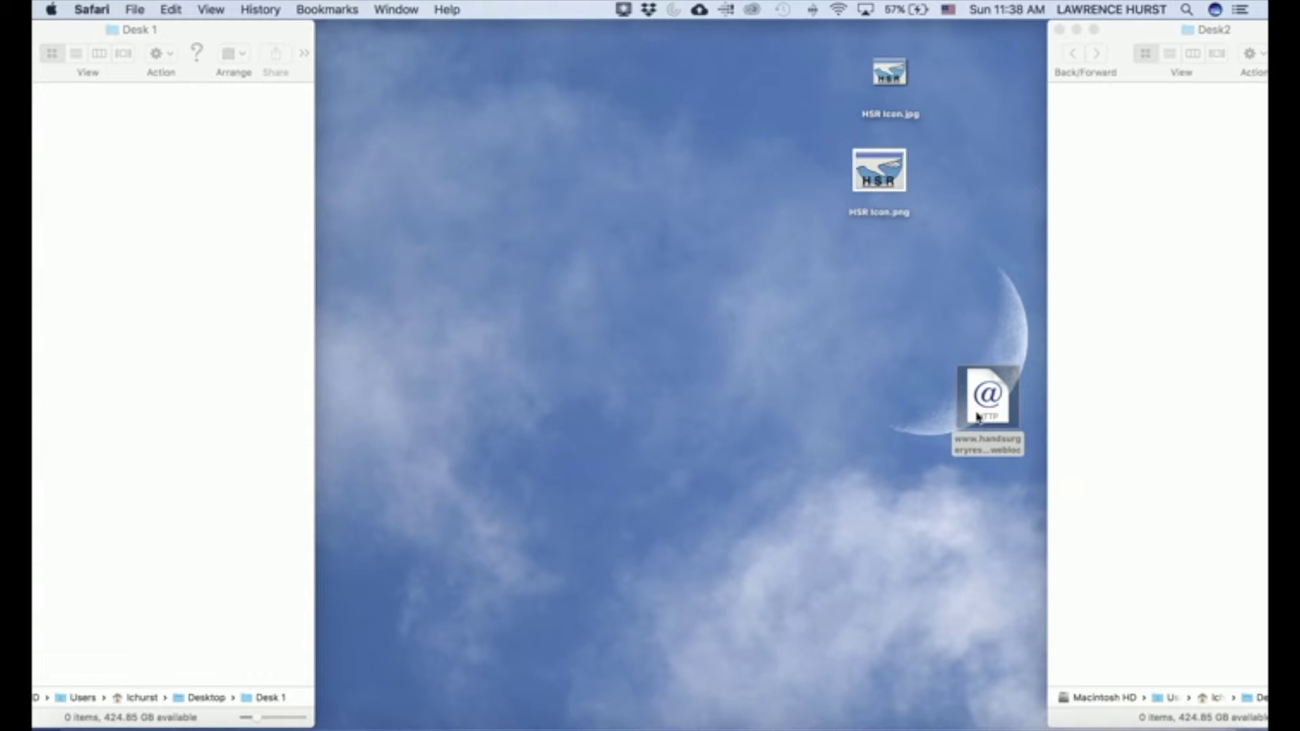
{"action": "left_click_drag", "start_coordinate": [977, 415], "coordinate": [719, 93]}
{"action": "left_click", "coordinate": [692, 296]}
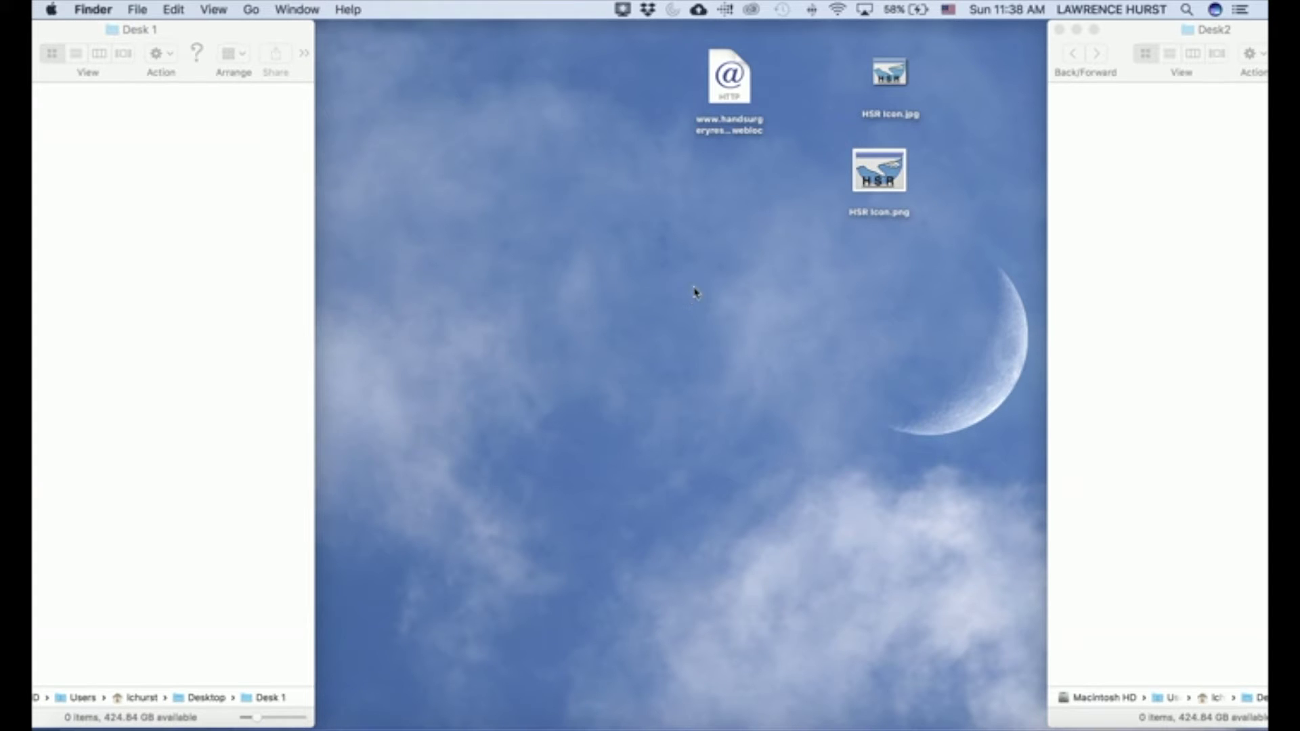
{"action": "double_click", "coordinate": [723, 99]}
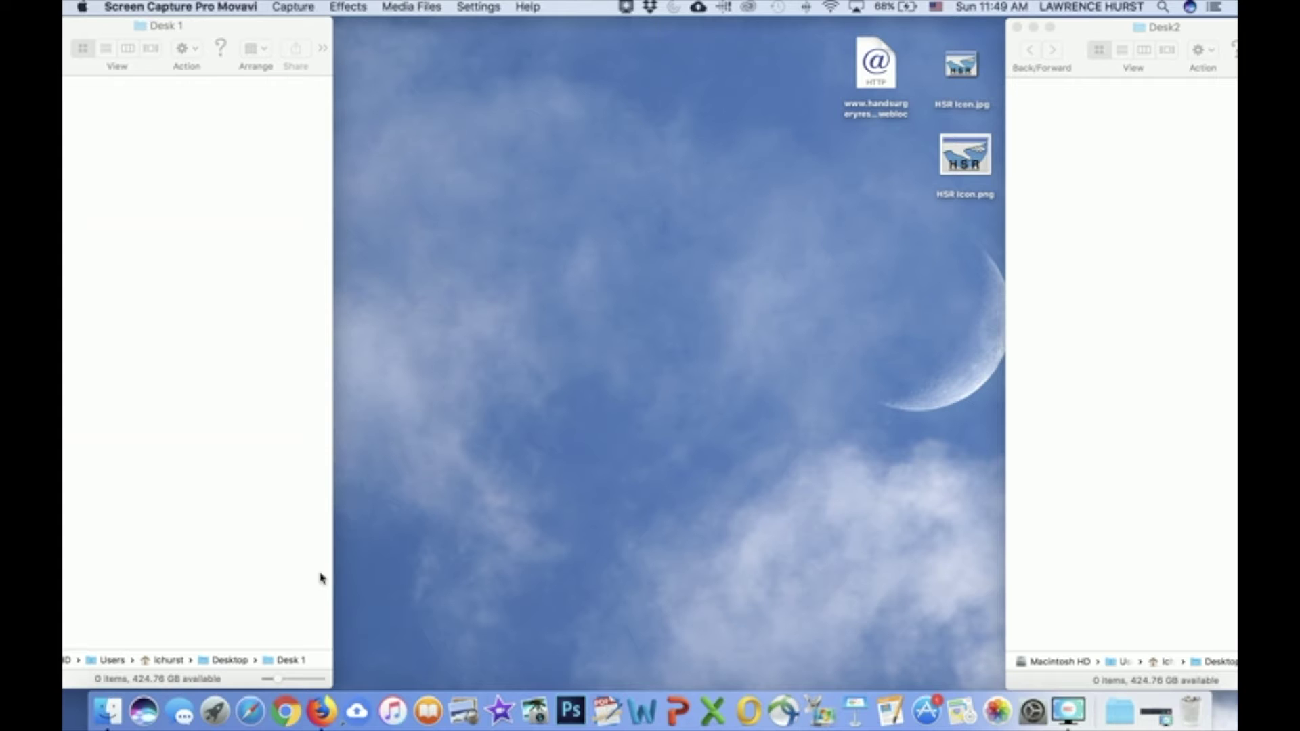
{"action": "left_click", "coordinate": [288, 704]}
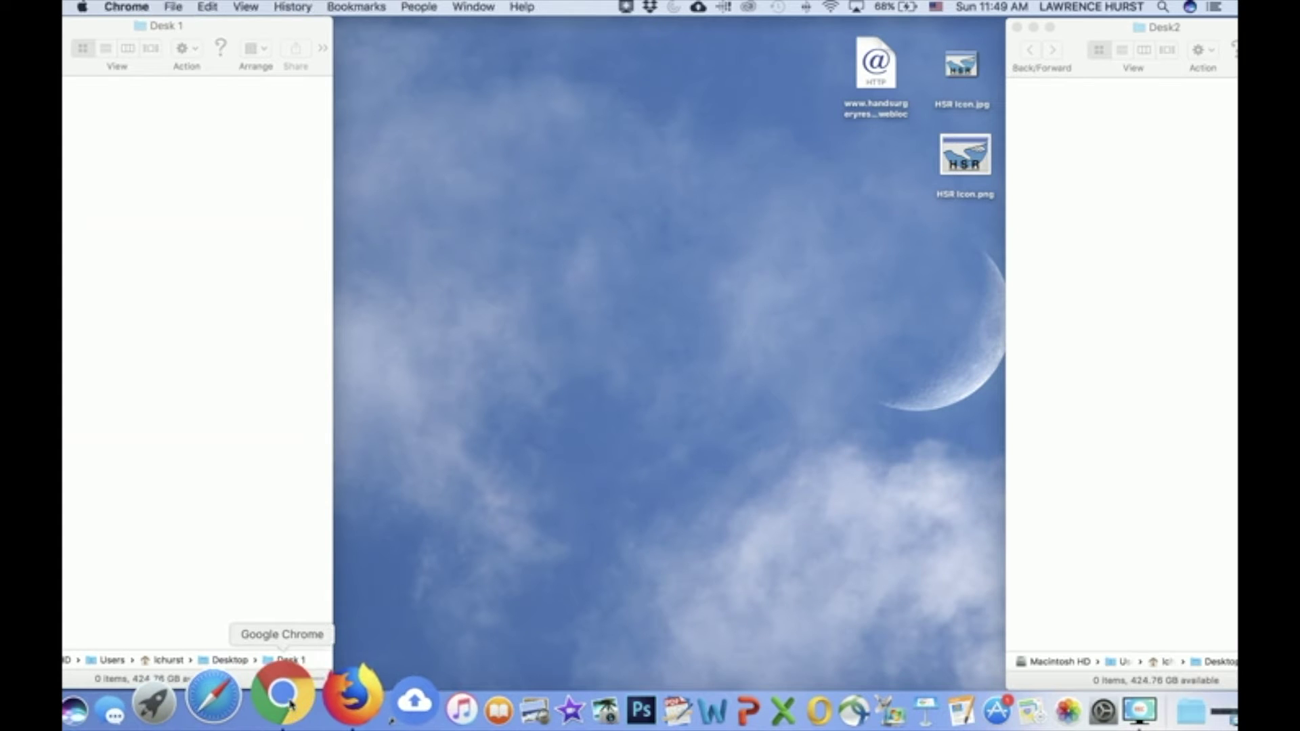
{"action": "left_click", "coordinate": [173, 7]}
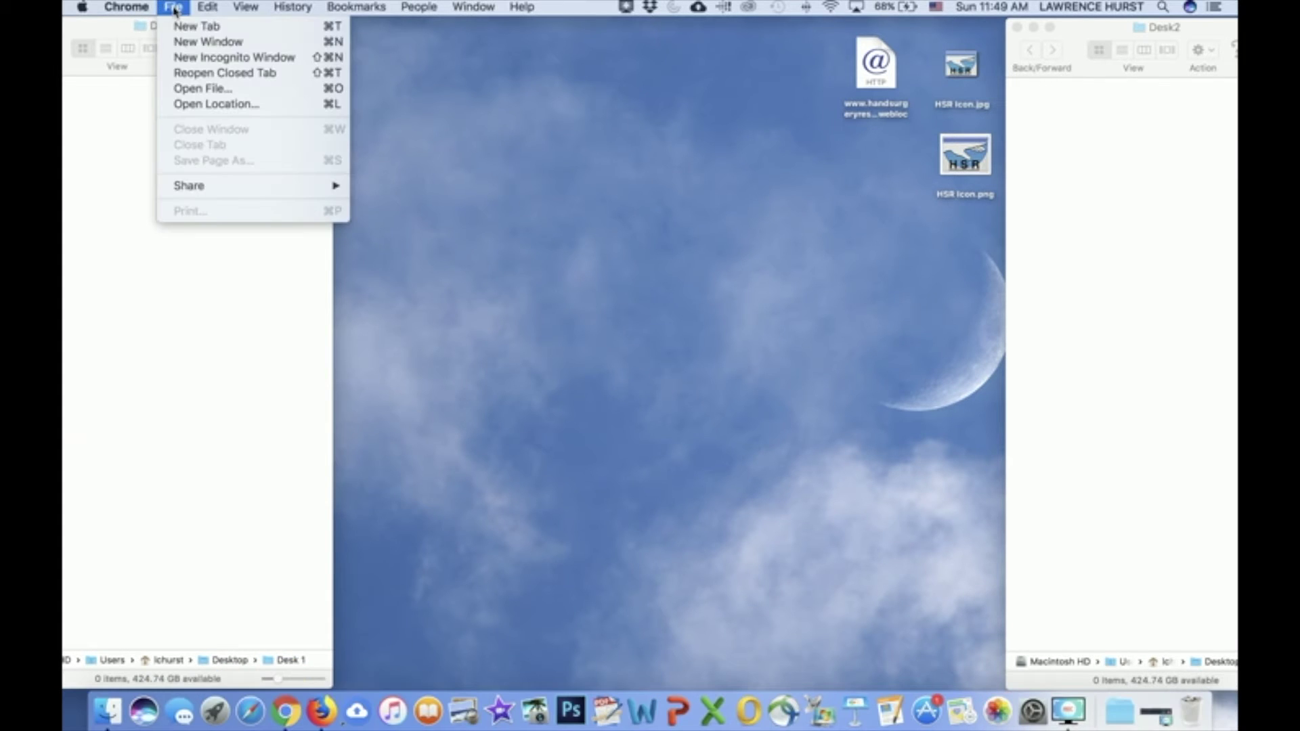
{"action": "left_click", "coordinate": [184, 44]}
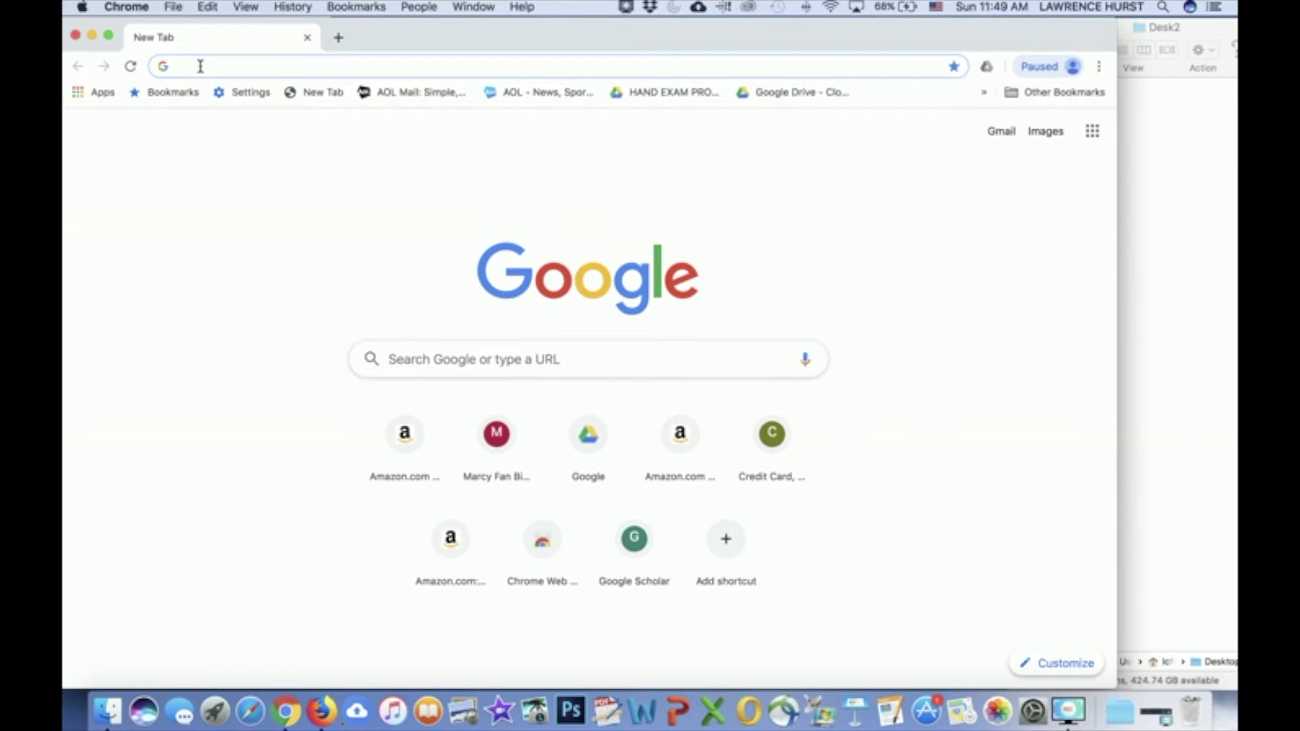
{"action": "type", "text": "www.handsurgeryresource.com"}
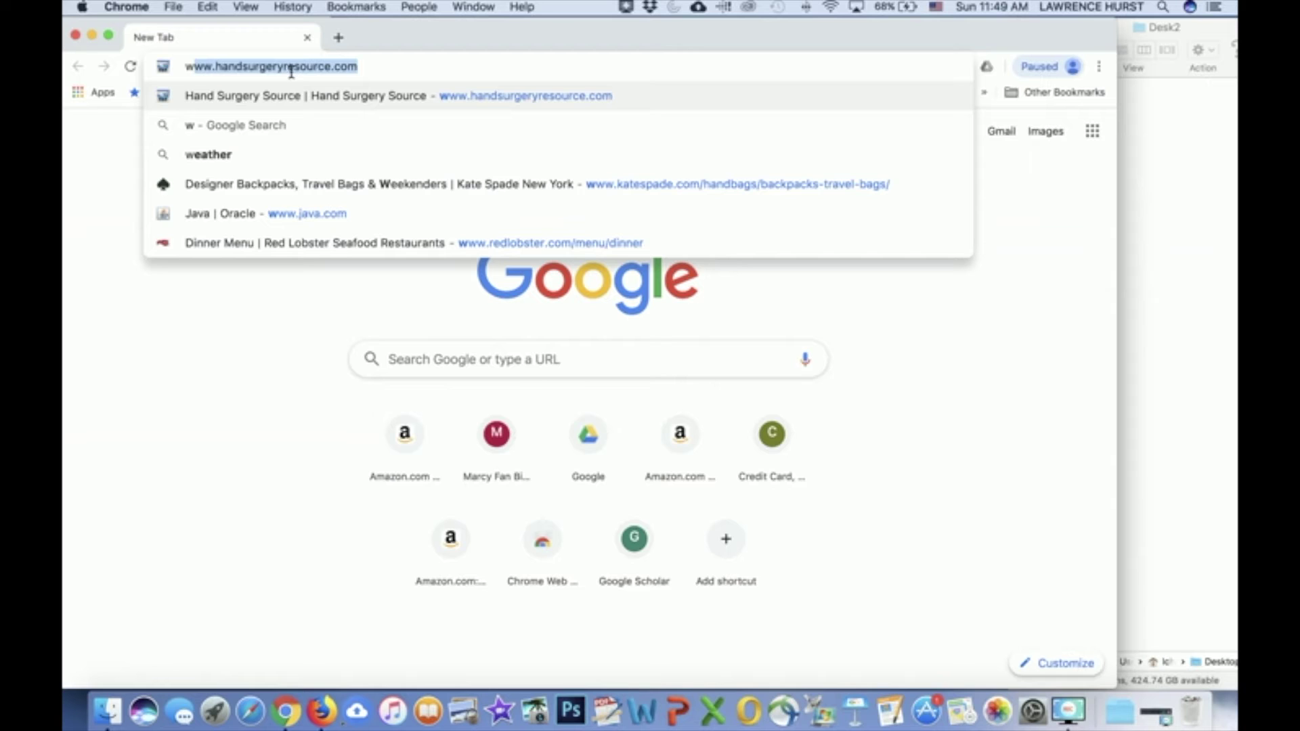
{"action": "key", "text": "Return"}
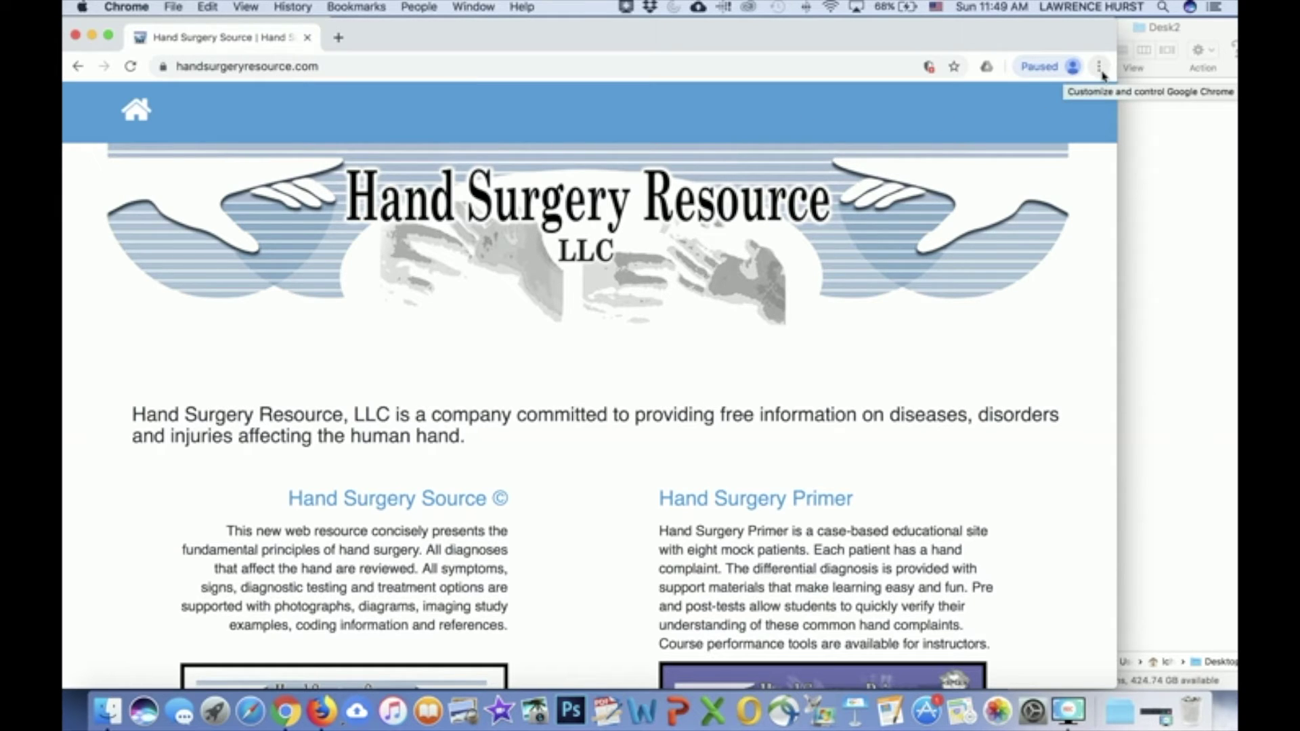
{"action": "left_click", "coordinate": [1099, 66]}
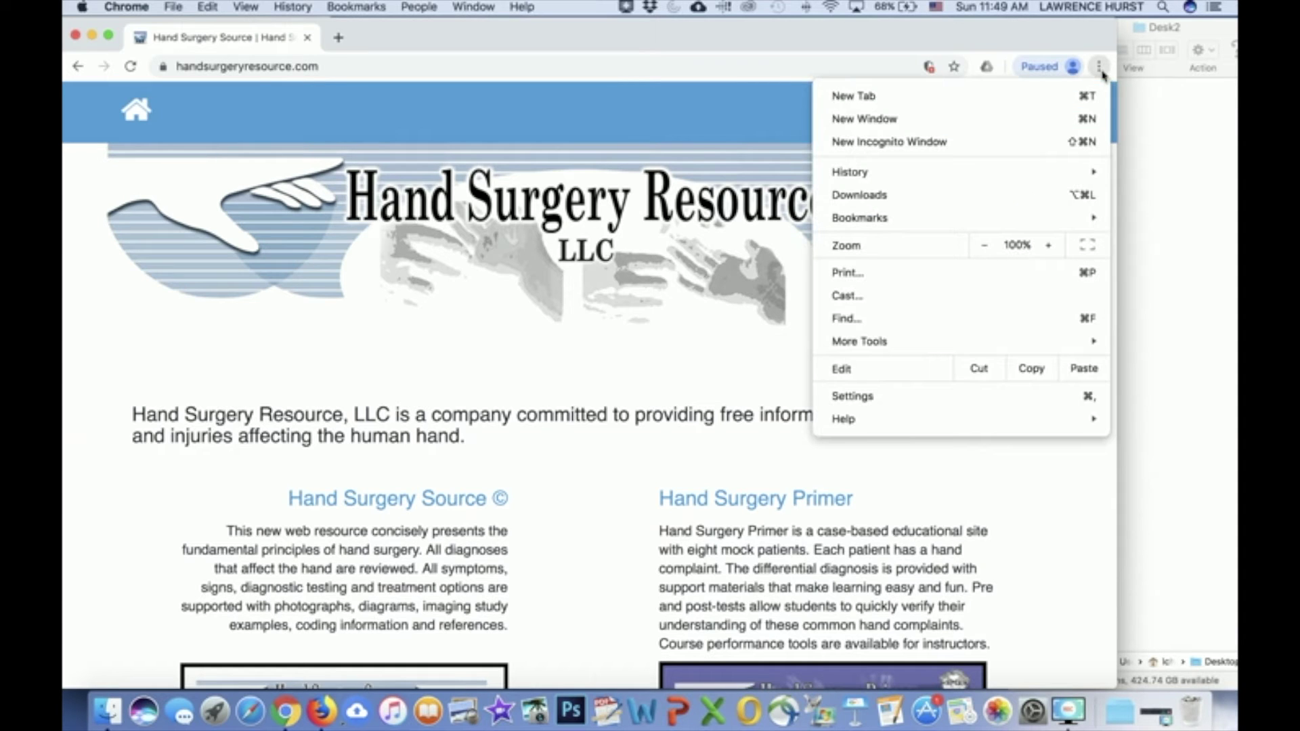
Use Create Shortcut to make a Chrome app shortcut for the page with its suggested name.
{"action": "mouse_move", "coordinate": [881, 346]}
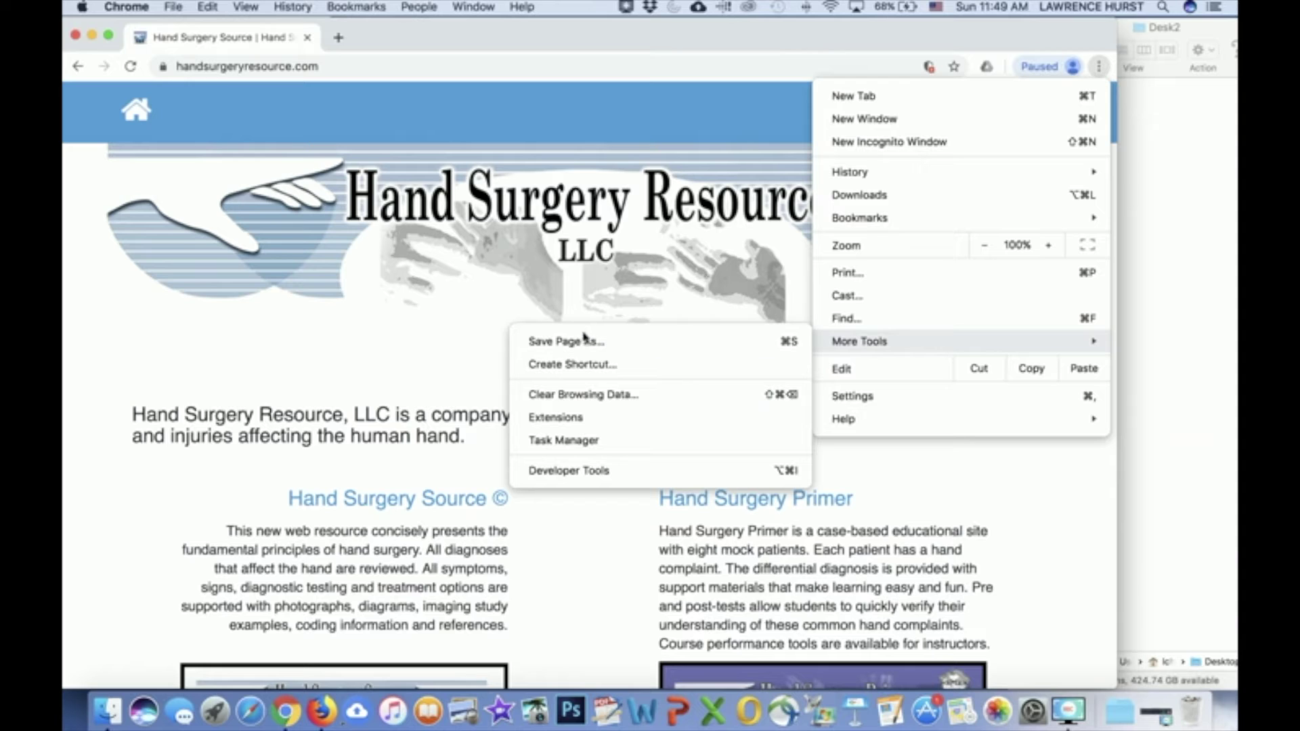
{"action": "left_click", "coordinate": [570, 366]}
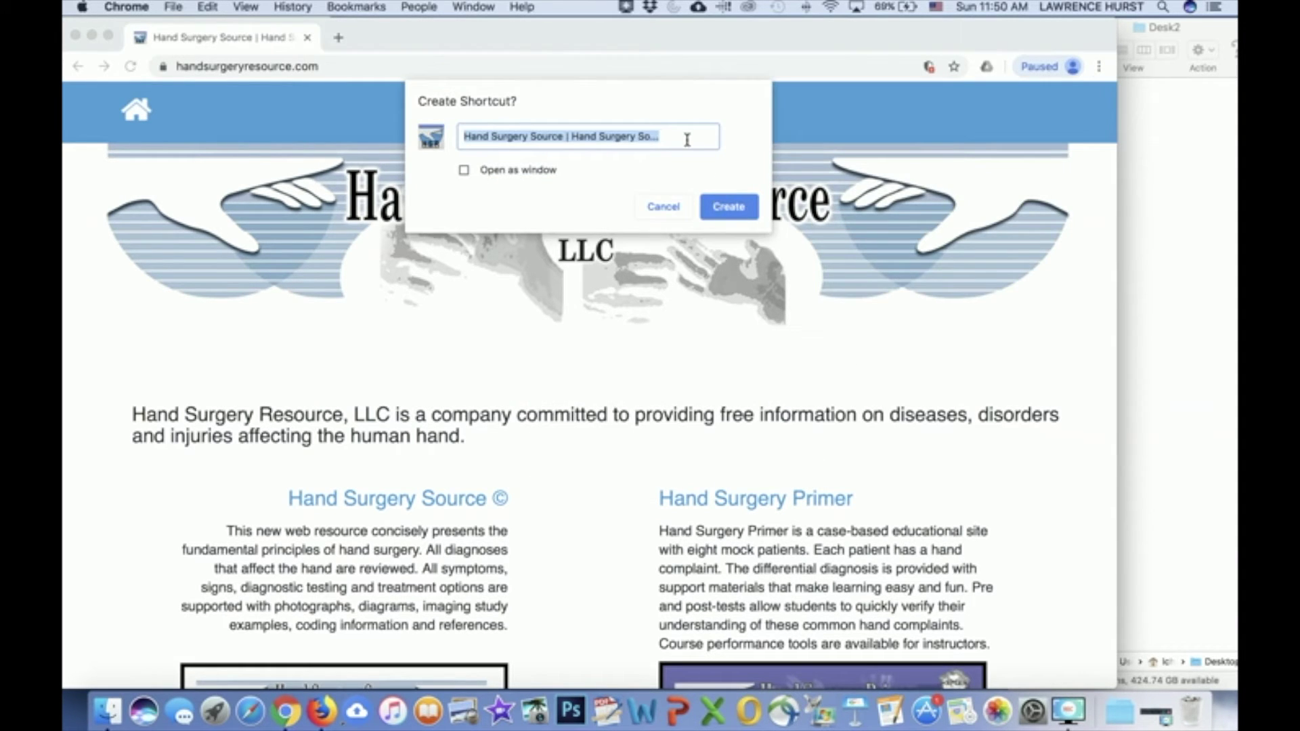
{"action": "left_click", "coordinate": [685, 138]}
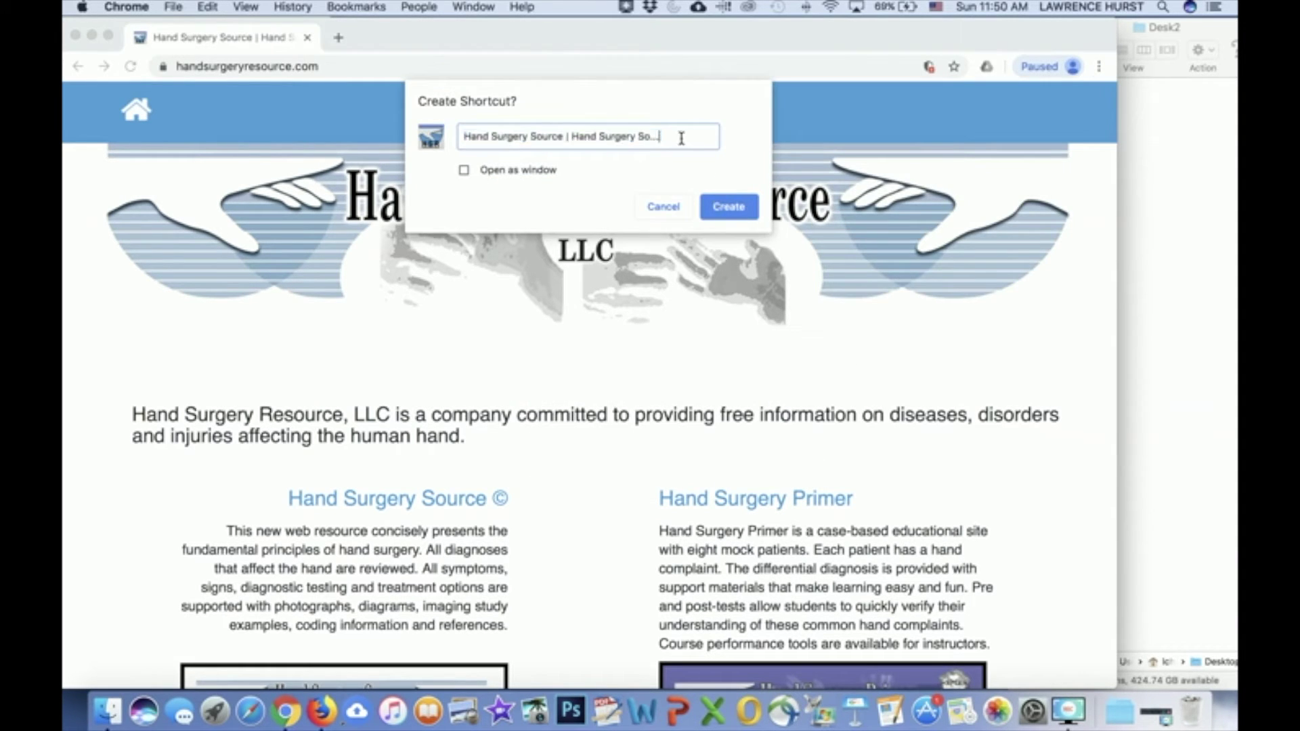
{"action": "left_click", "coordinate": [726, 209]}
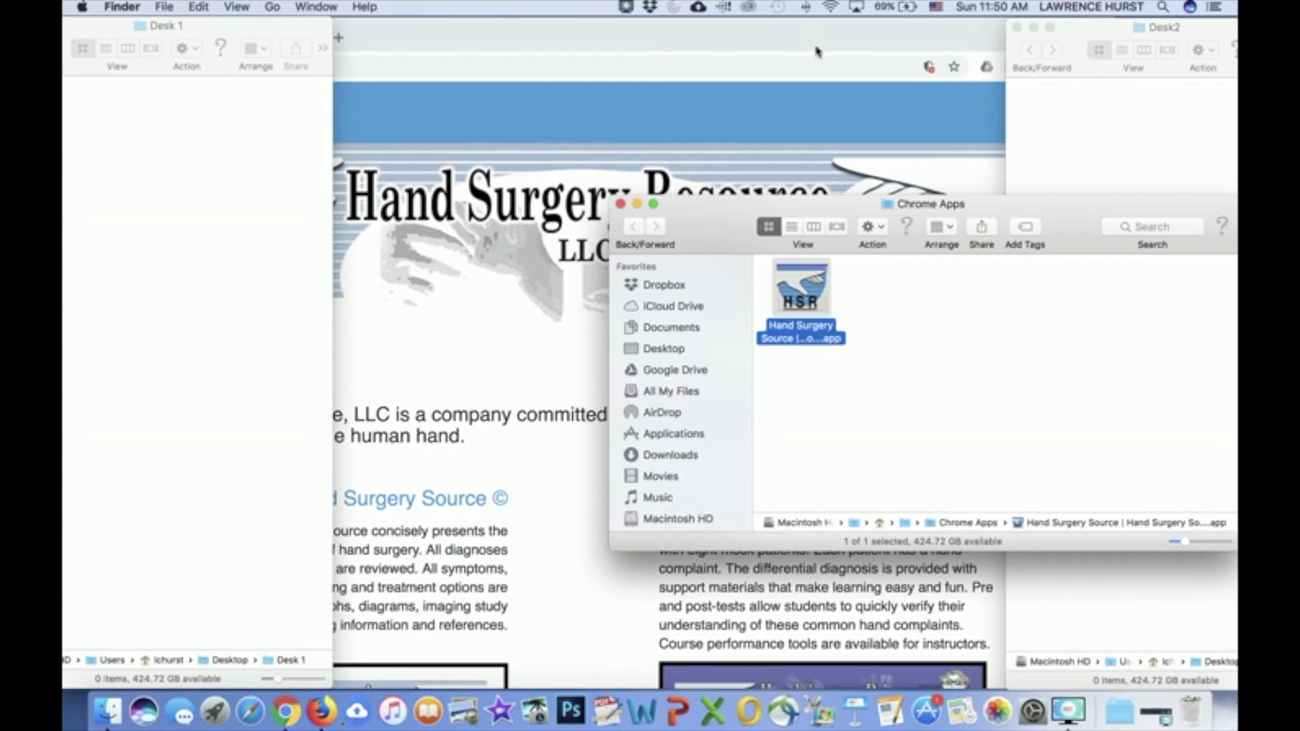
{"action": "left_click_drag", "start_coordinate": [859, 37], "coordinate": [267, 287]}
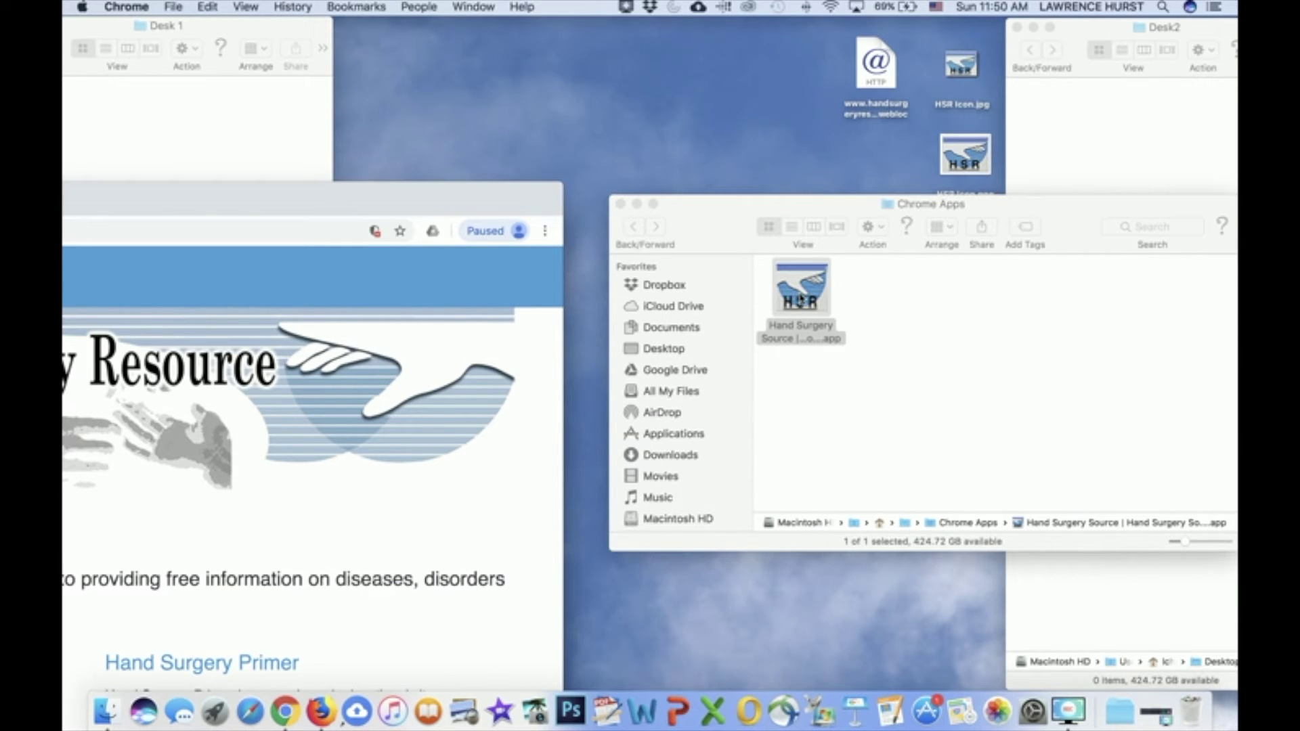
{"action": "left_click_drag", "start_coordinate": [801, 301], "coordinate": [740, 93]}
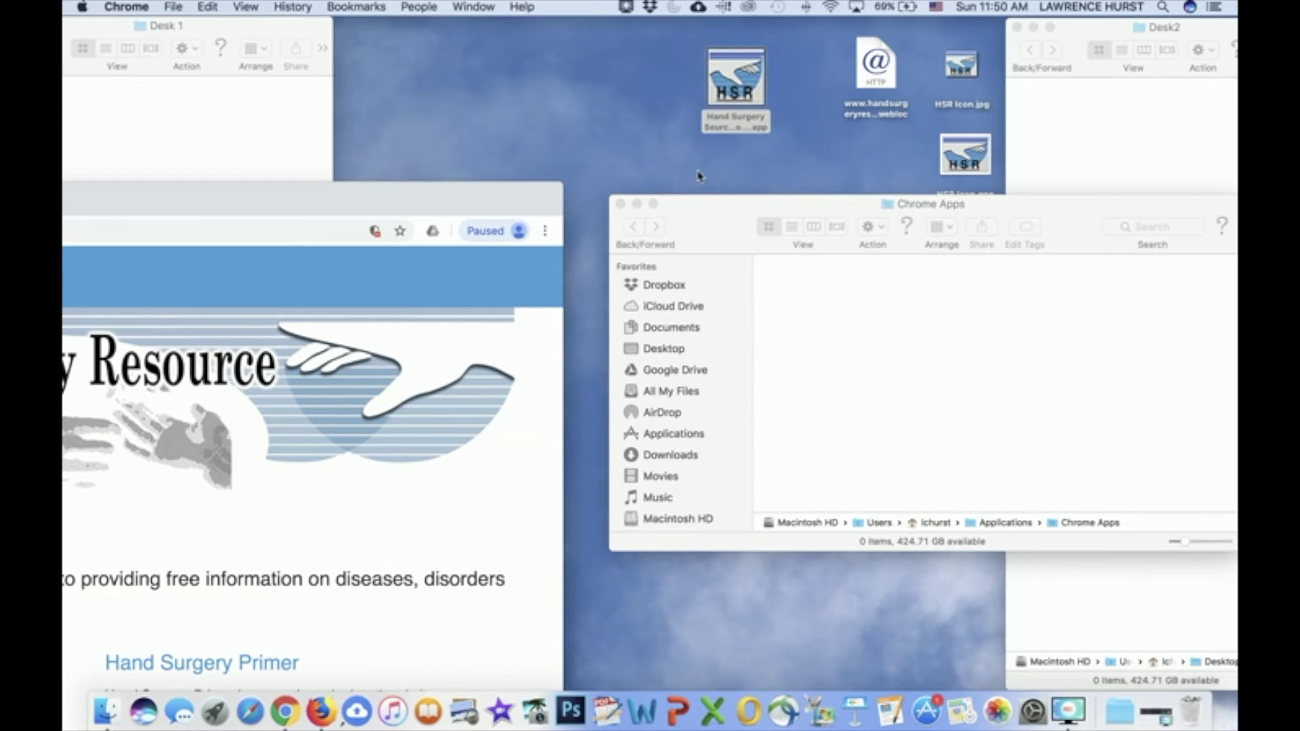
{"action": "left_click", "coordinate": [622, 206]}
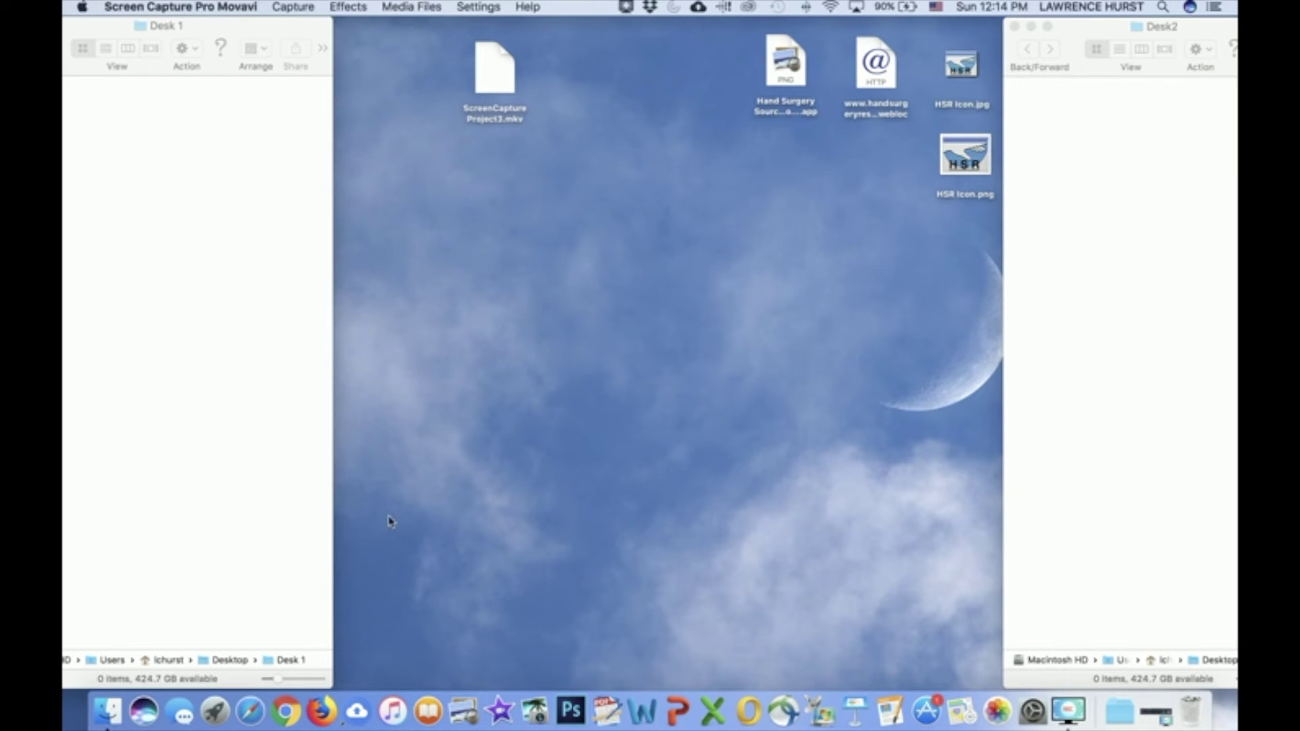
Launch Firefox and load handsurgeryresource.com by typing the address.
{"action": "left_click", "coordinate": [324, 706]}
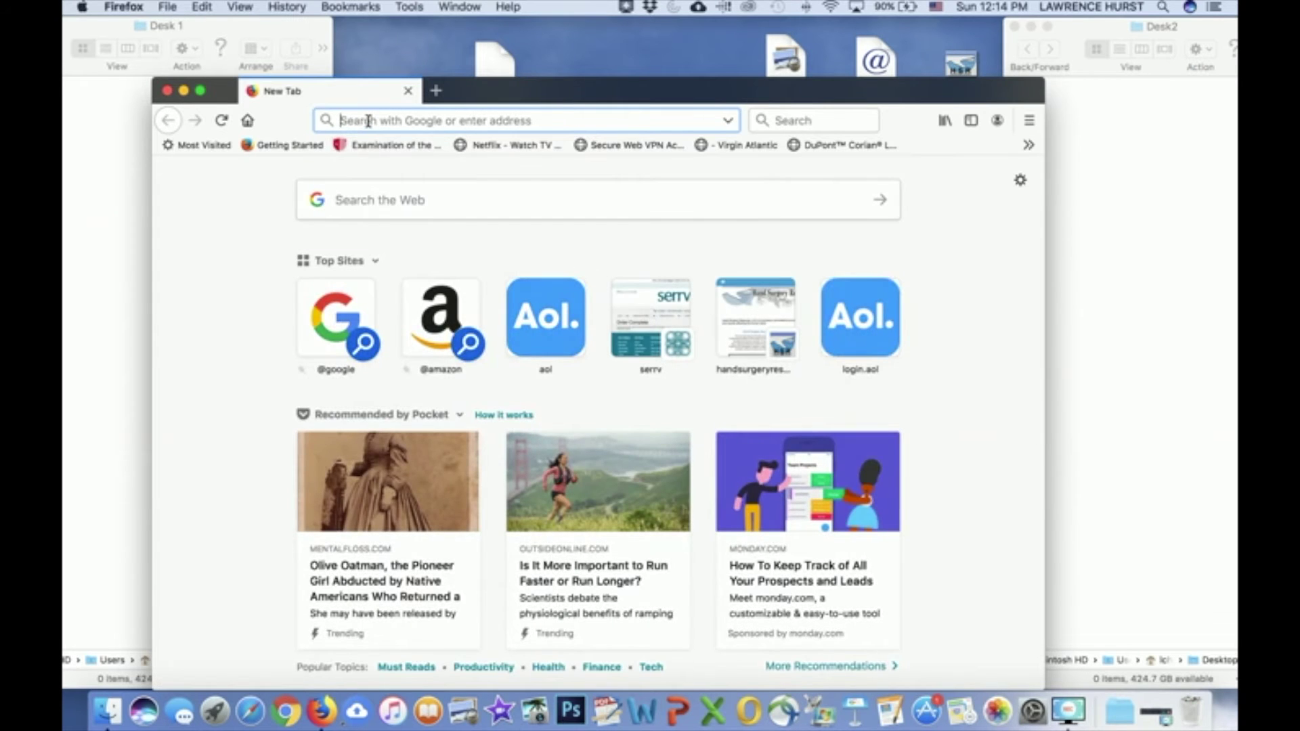
{"action": "type", "text": "ww"}
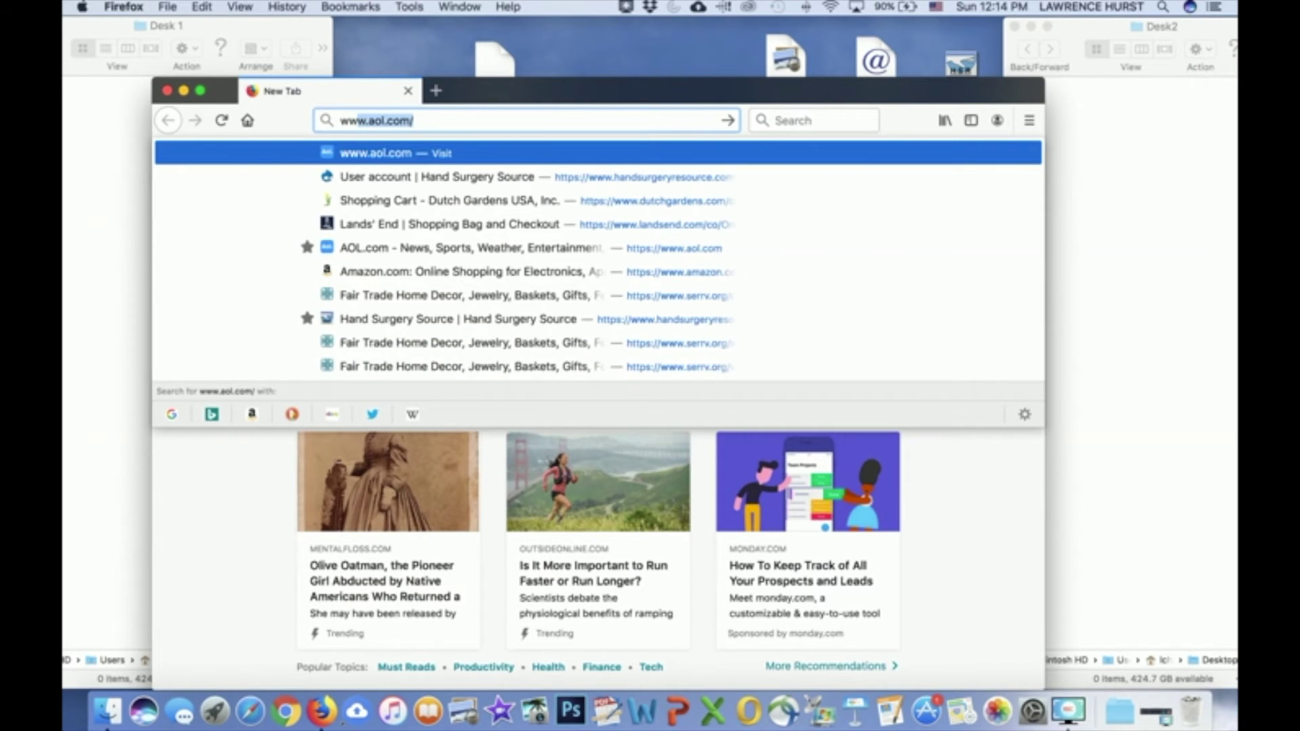
{"action": "type", "text": "w.handsurgeryresource"}
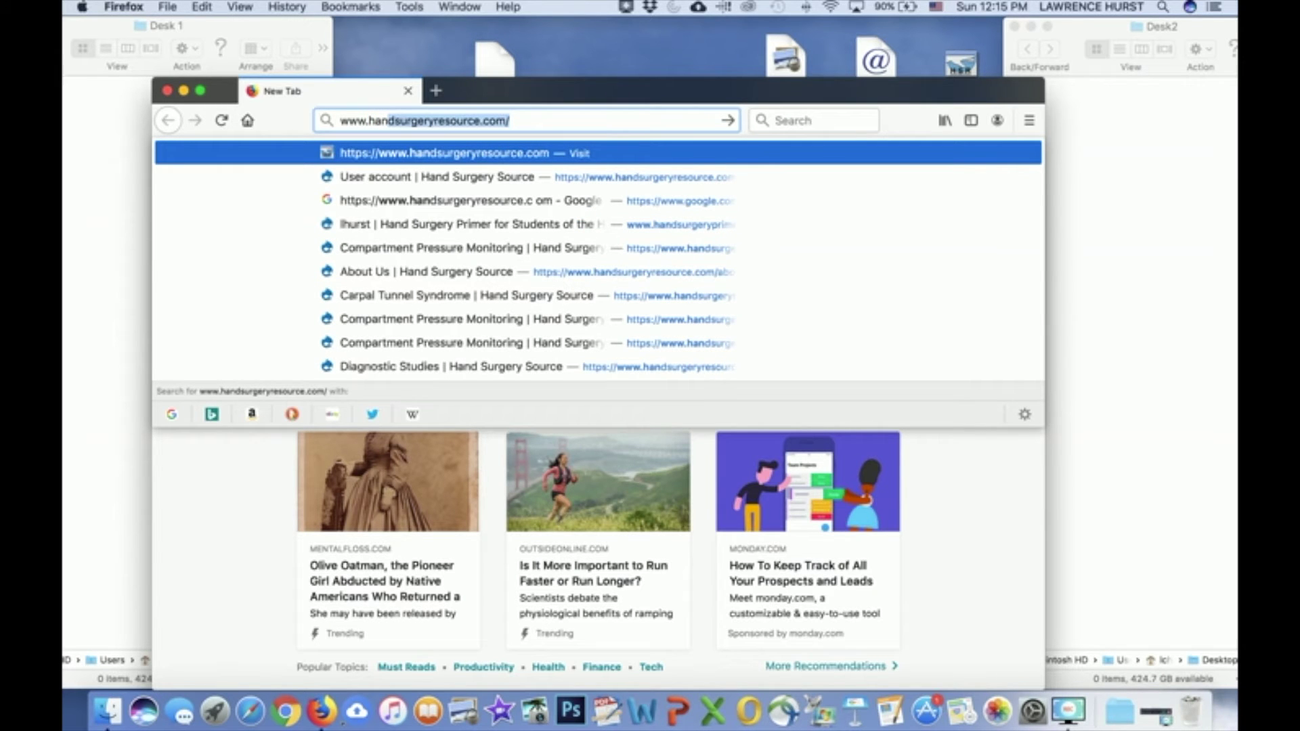
{"action": "key", "text": "Return"}
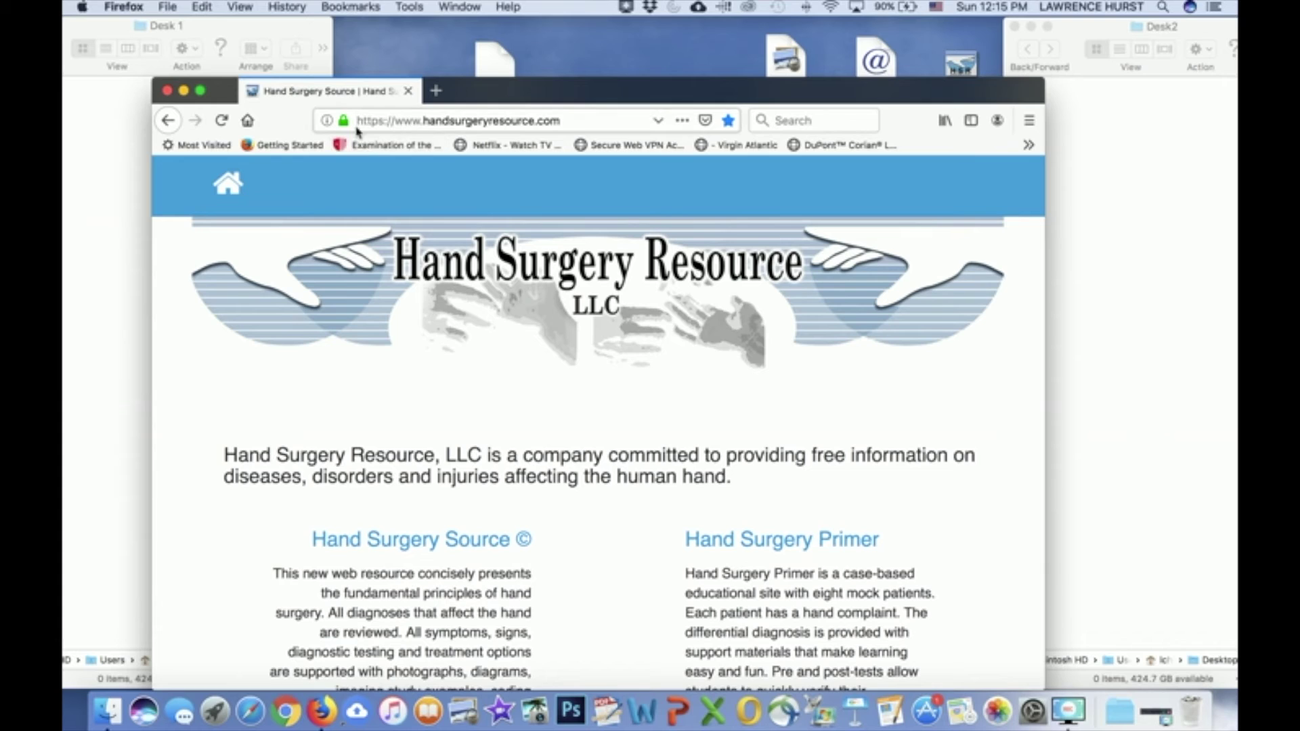
{"action": "mouse_move", "coordinate": [350, 130]}
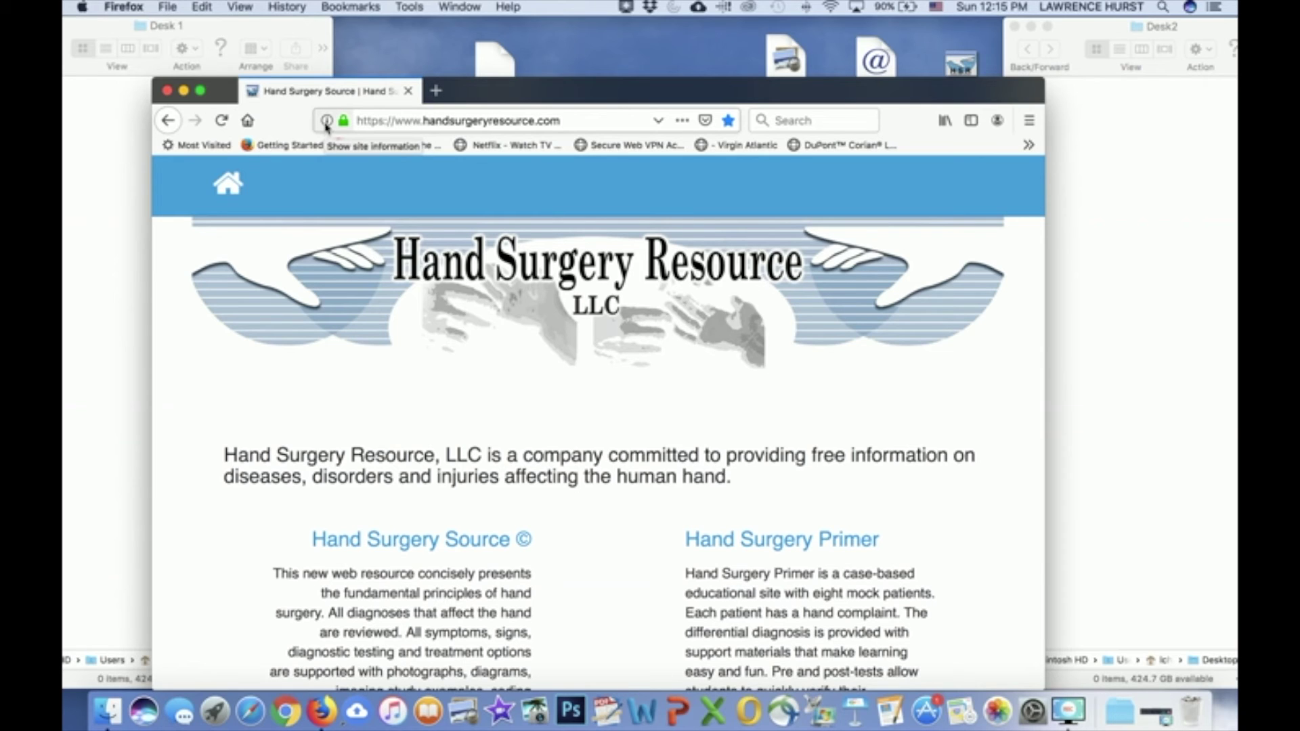
Drag the padlock icon from Firefox's address bar onto the desktop to create a .webloc link.
{"action": "left_click_drag", "start_coordinate": [326, 125], "coordinate": [572, 55]}
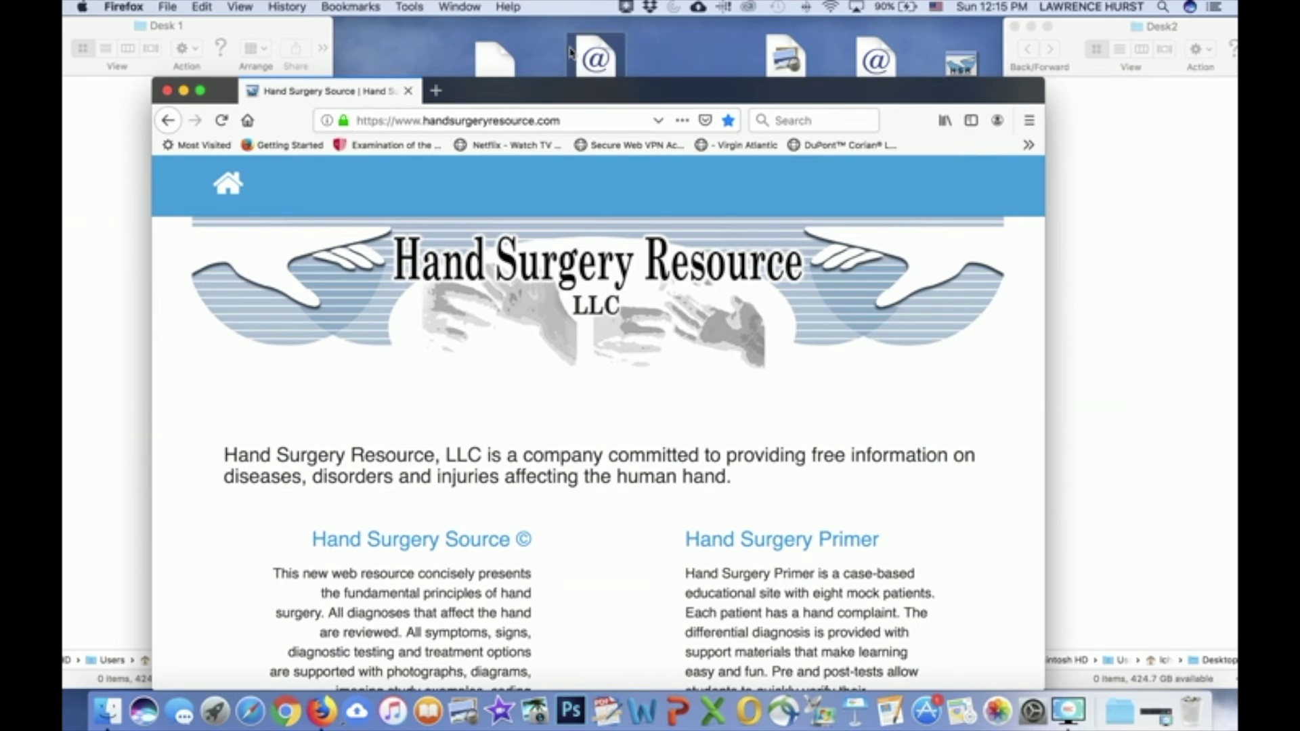
{"action": "left_click_drag", "start_coordinate": [513, 99], "coordinate": [398, 371]}
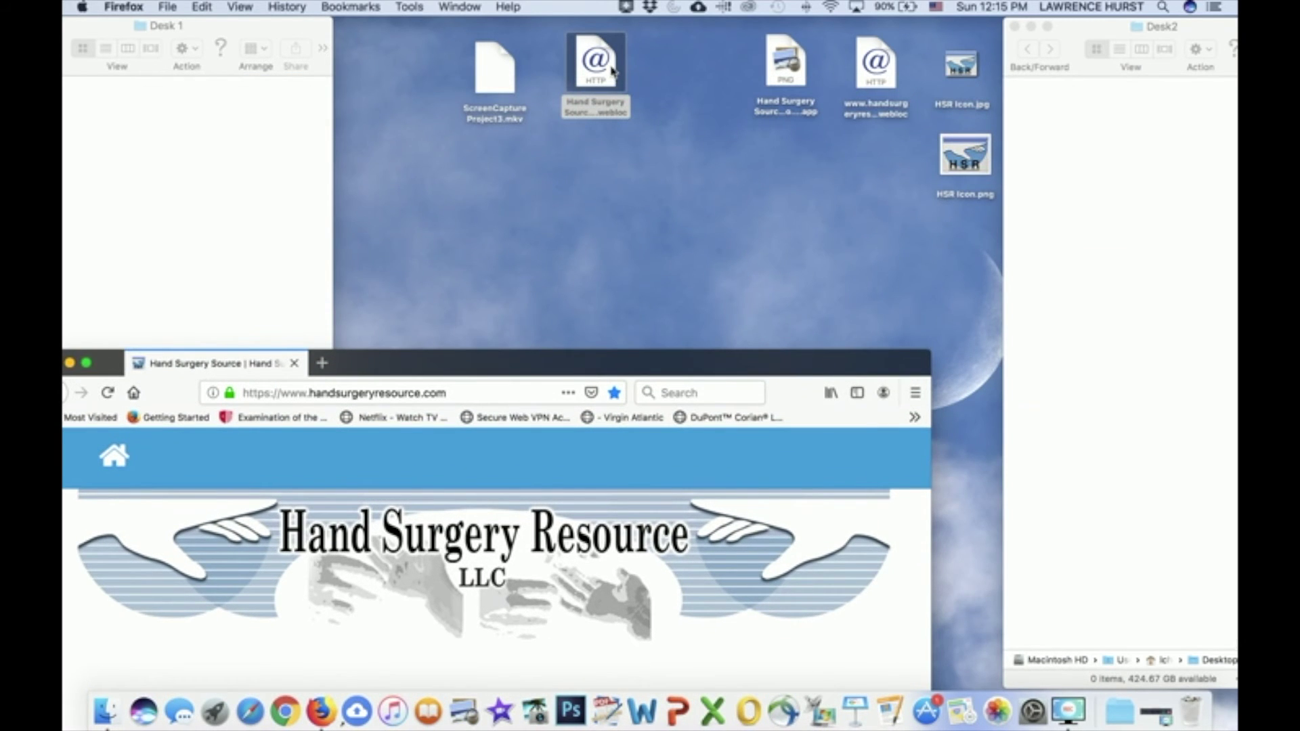
{"action": "left_click", "coordinate": [671, 179]}
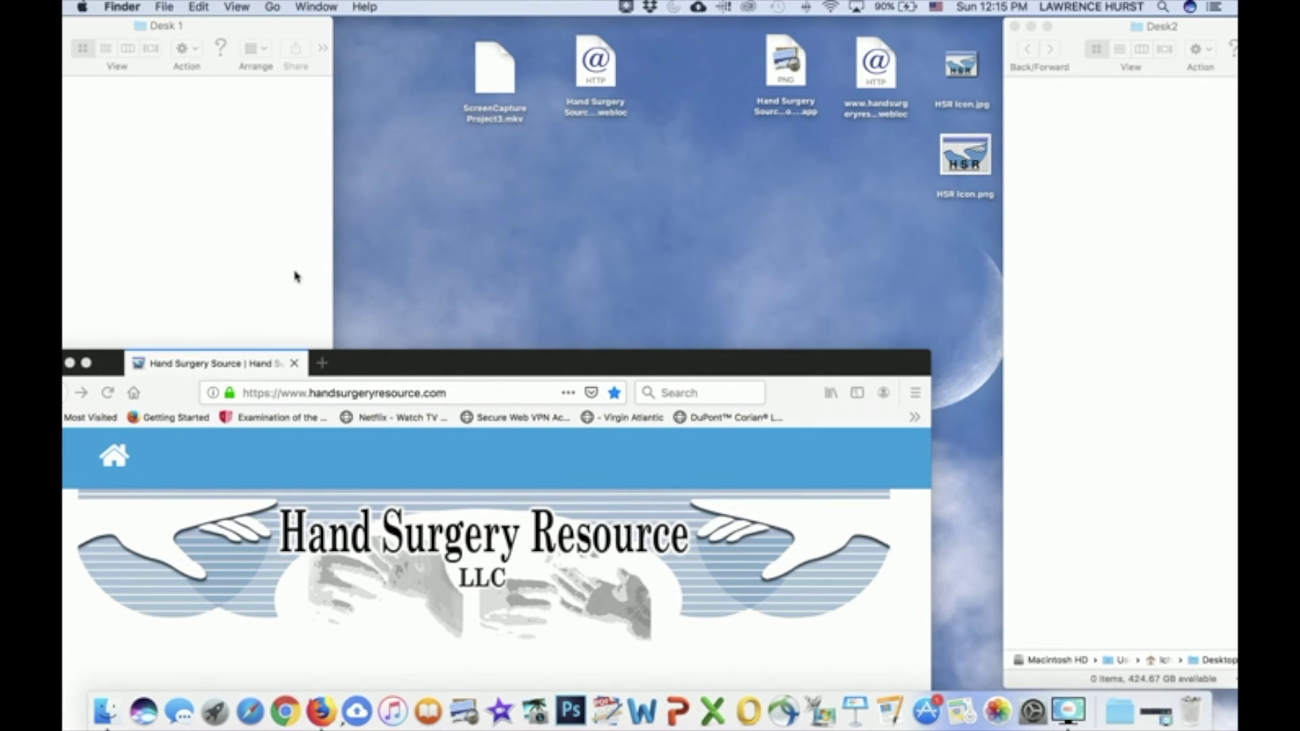
Close Firefox, open the new desktop .webloc to confirm the homepage loads in Safari, then close Safari.
{"action": "left_click_drag", "start_coordinate": [414, 365], "coordinate": [602, 198]}
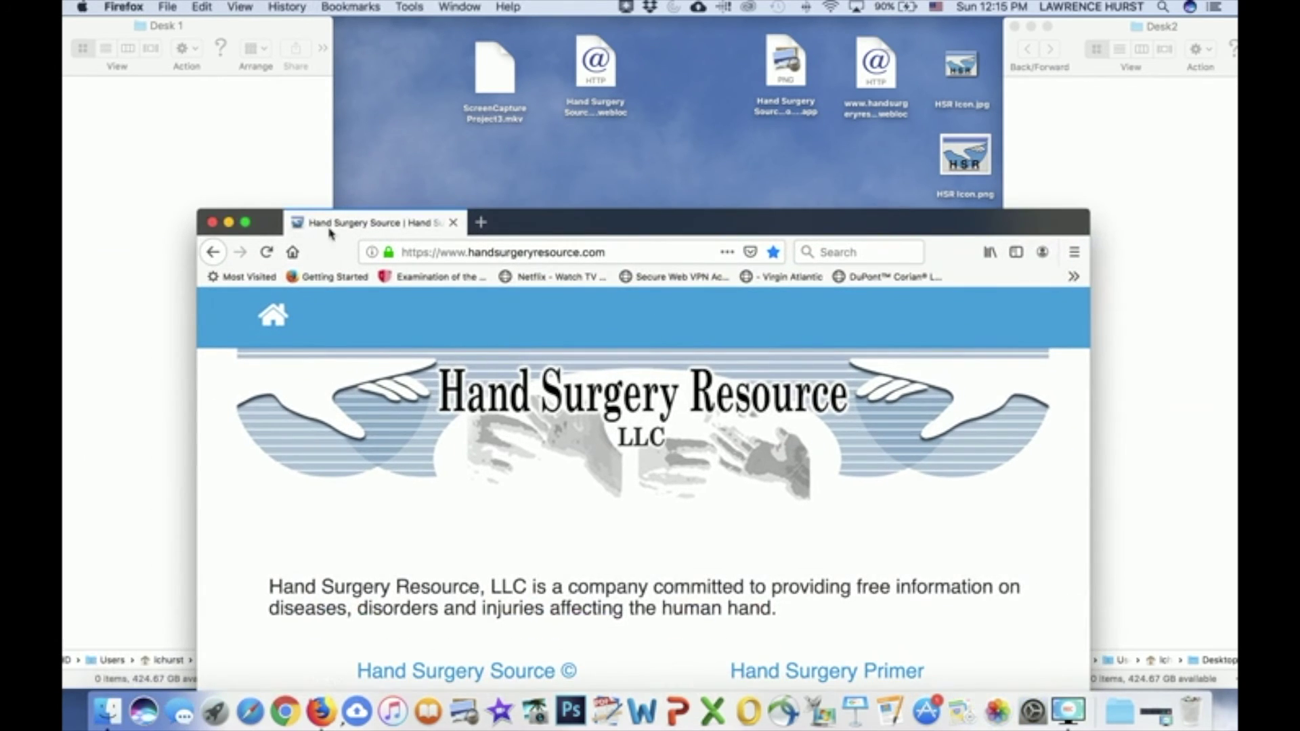
{"action": "left_click", "coordinate": [214, 220]}
{"action": "left_click", "coordinate": [568, 182]}
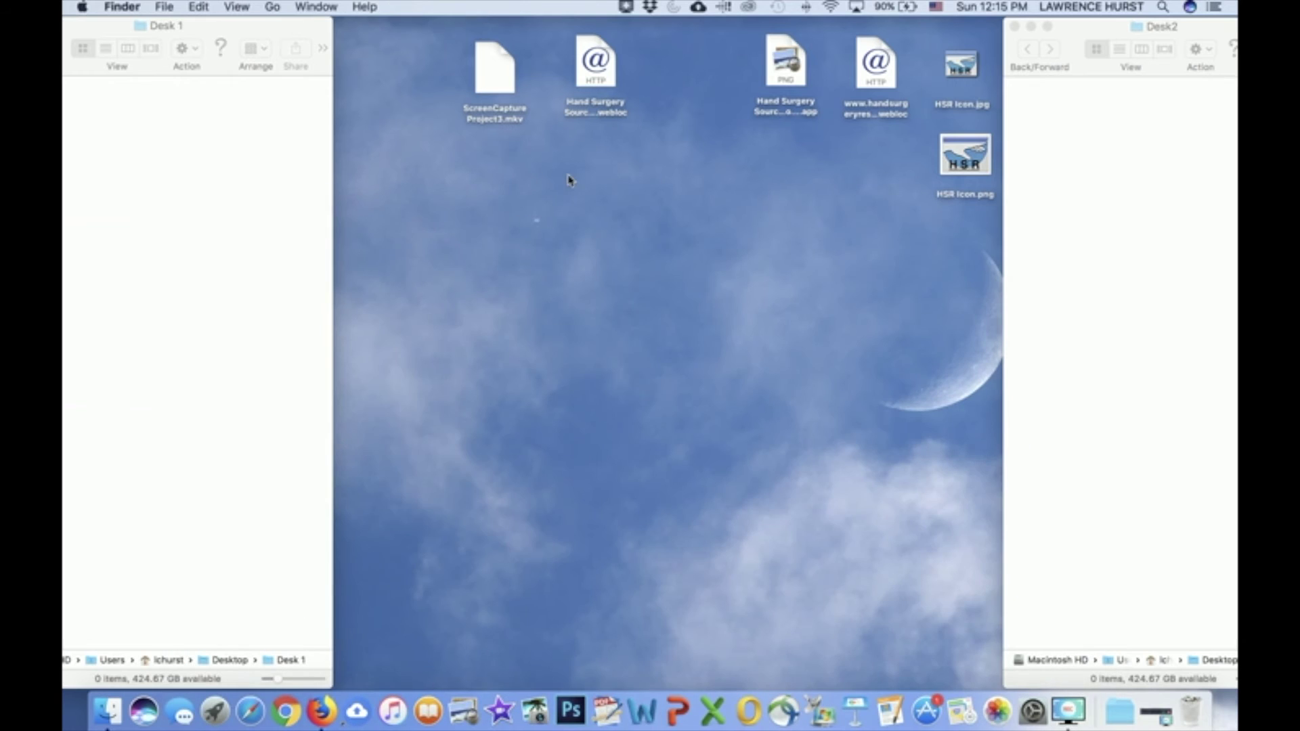
{"action": "left_click", "coordinate": [606, 79]}
{"action": "double_click", "coordinate": [606, 79]}
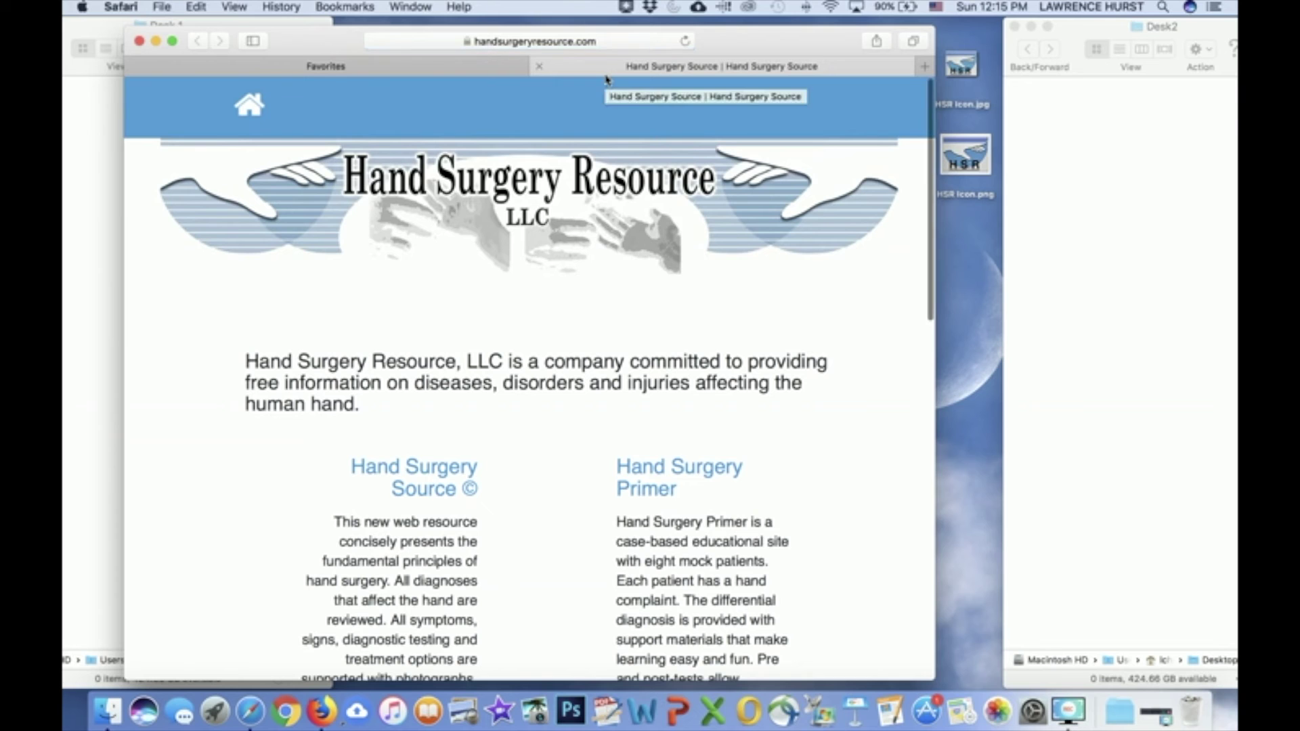
{"action": "key", "text": "super+w"}
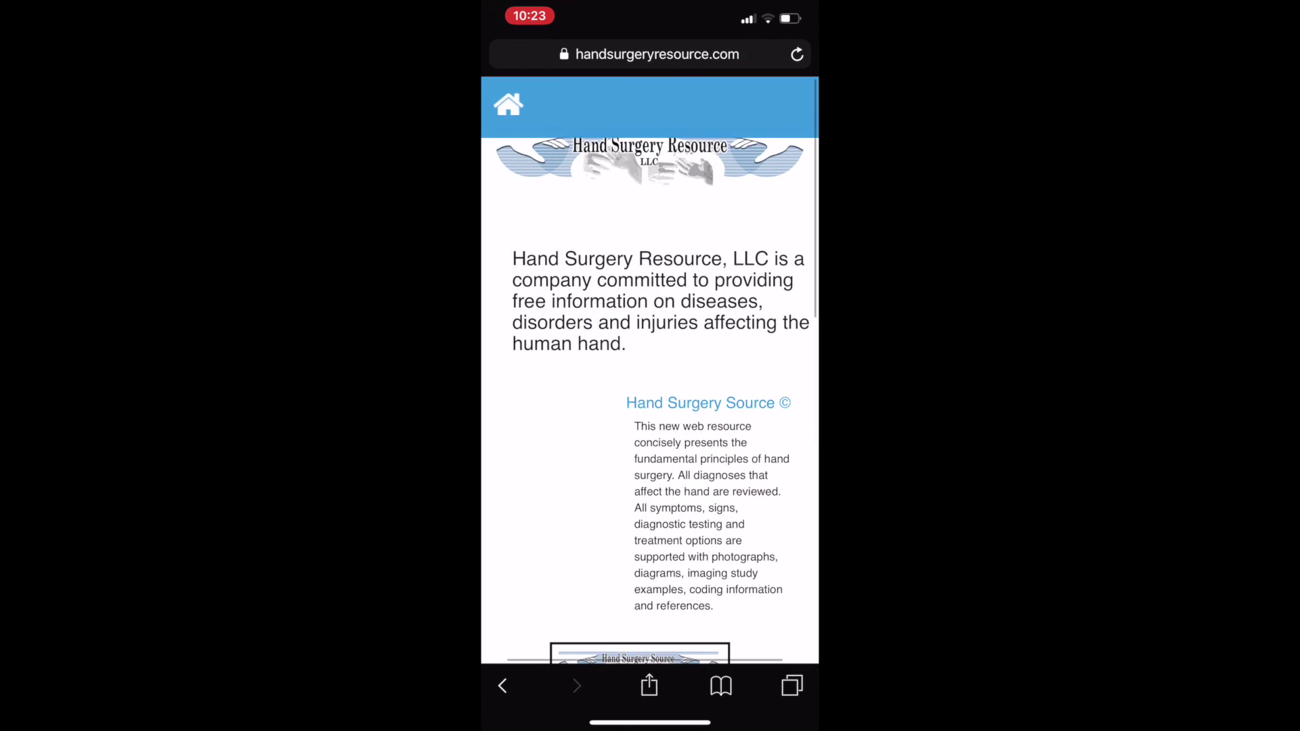
Scroll down through the homepage's Newsletter, Hand Surgery Primer and YouTube Channel sections, then back up.
{"action": "scroll", "coordinate": [650, 379], "scroll_direction": "down", "scroll_amount": 2}
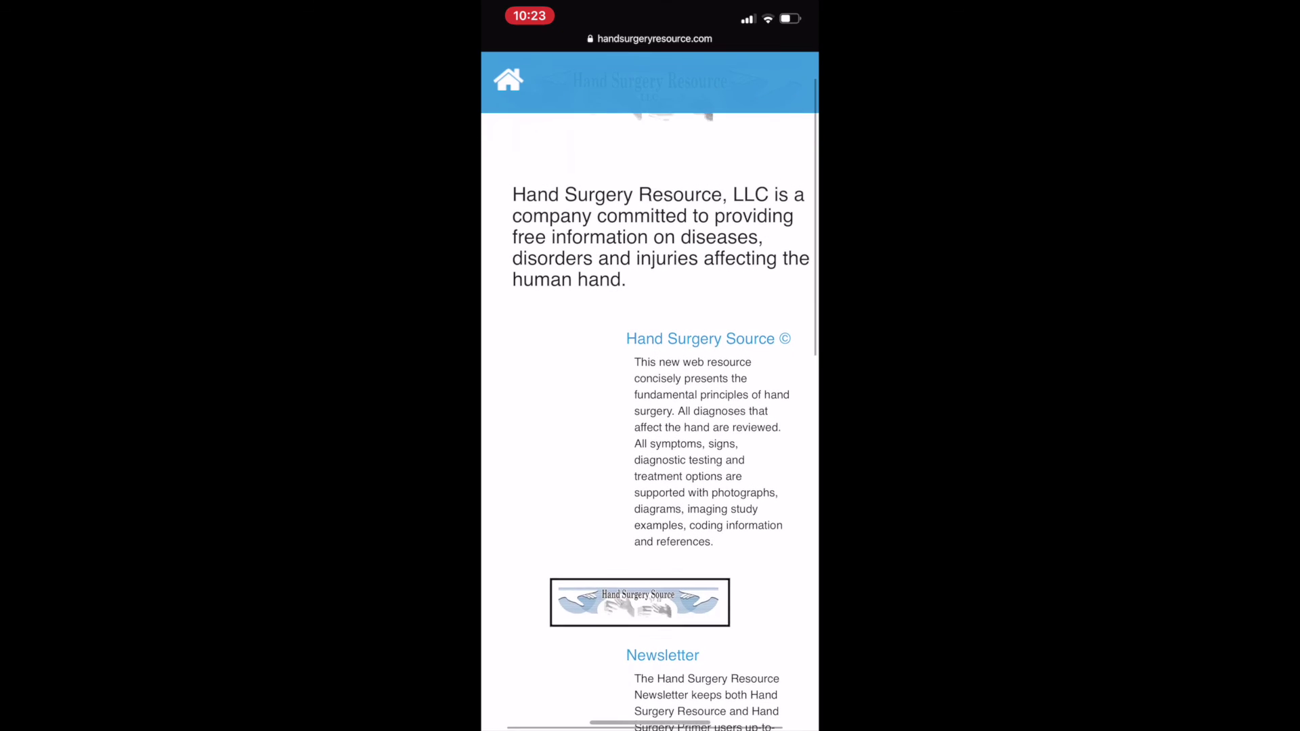
{"action": "scroll", "coordinate": [650, 406], "scroll_direction": "down", "scroll_amount": 5}
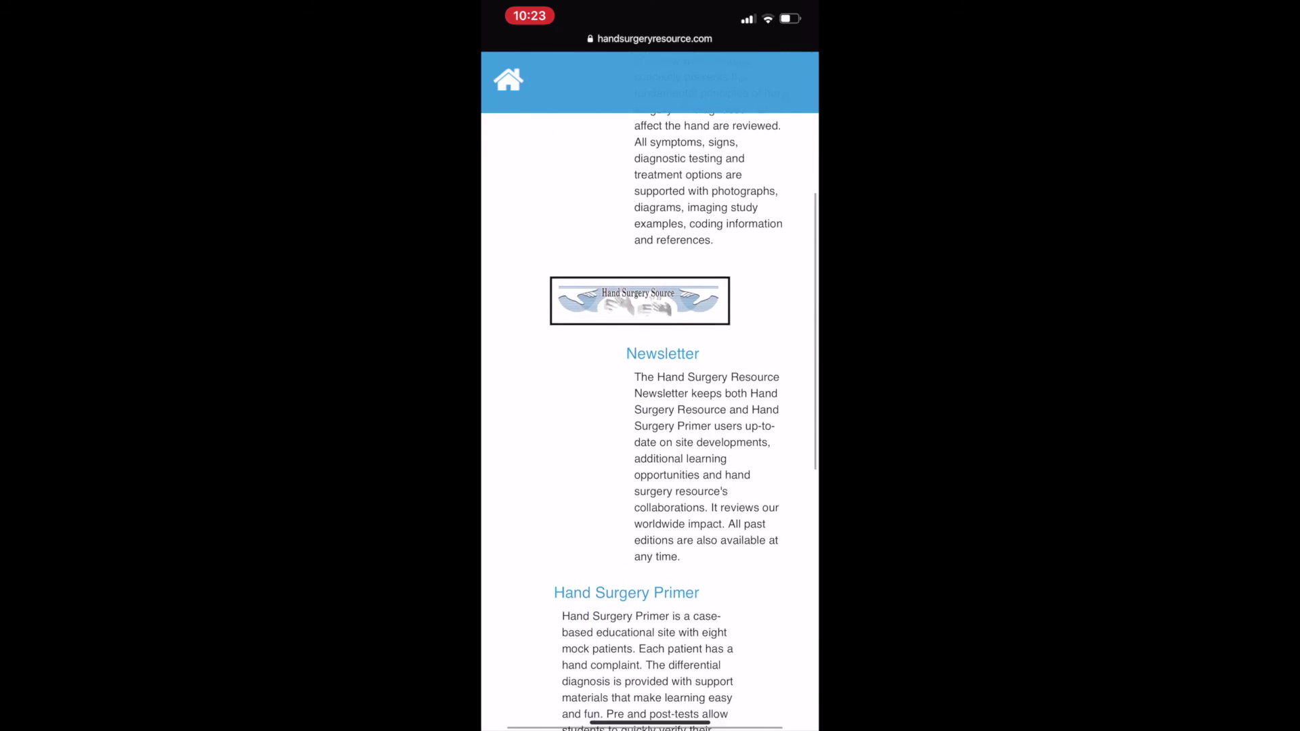
{"action": "scroll", "coordinate": [650, 407], "scroll_direction": "down", "scroll_amount": 5}
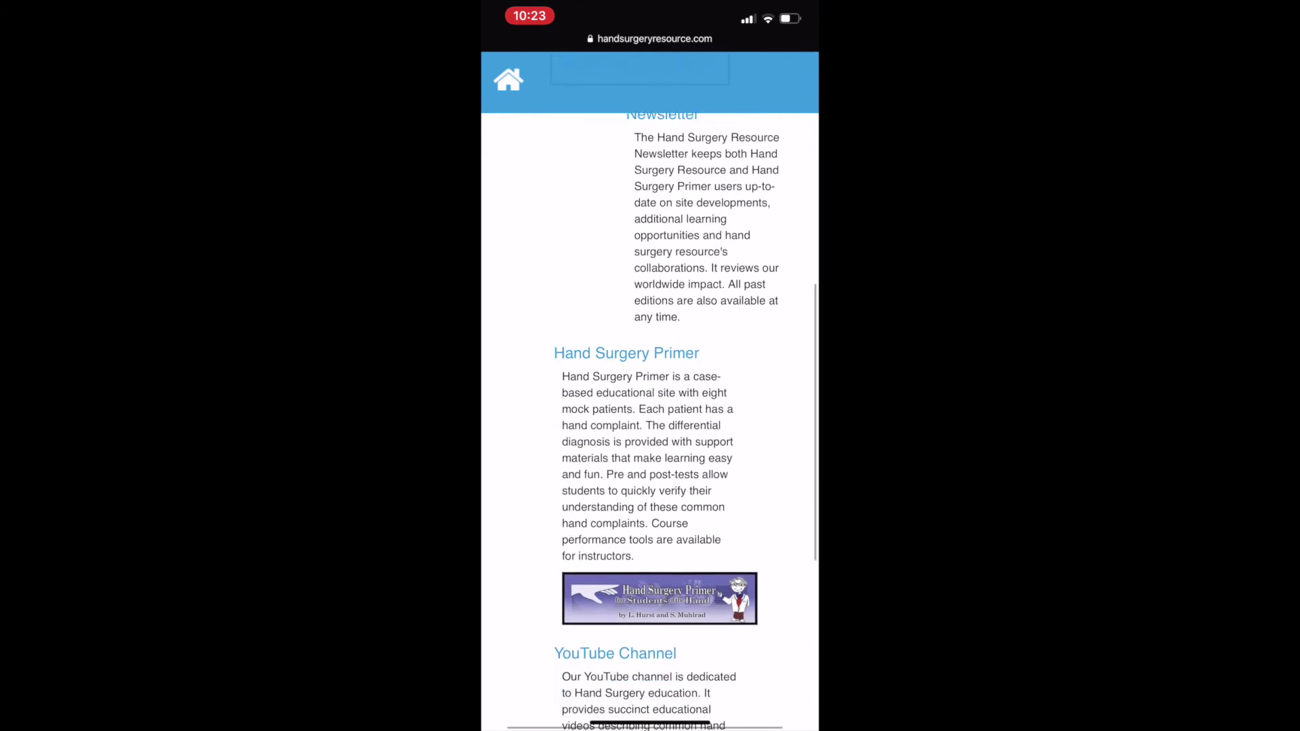
{"action": "scroll", "coordinate": [650, 406], "scroll_direction": "down", "scroll_amount": 2}
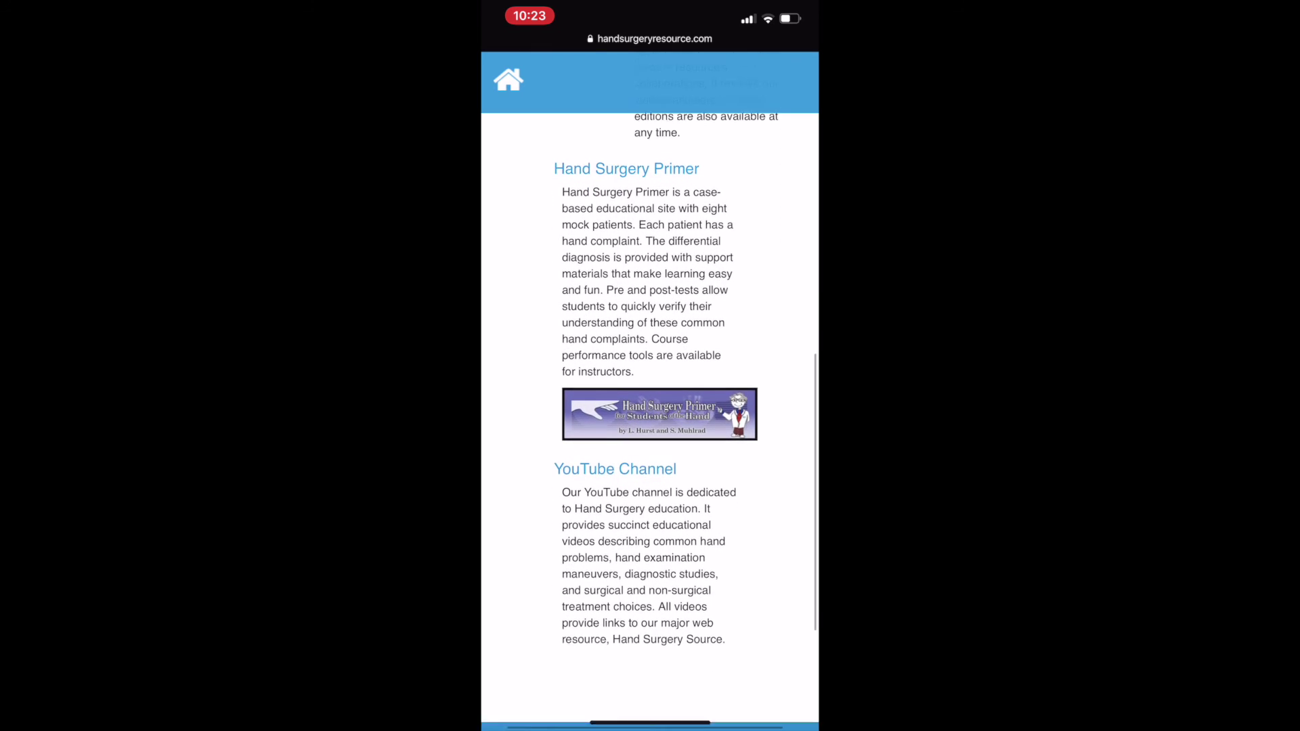
{"action": "scroll", "coordinate": [650, 406], "scroll_direction": "up", "scroll_amount": 6}
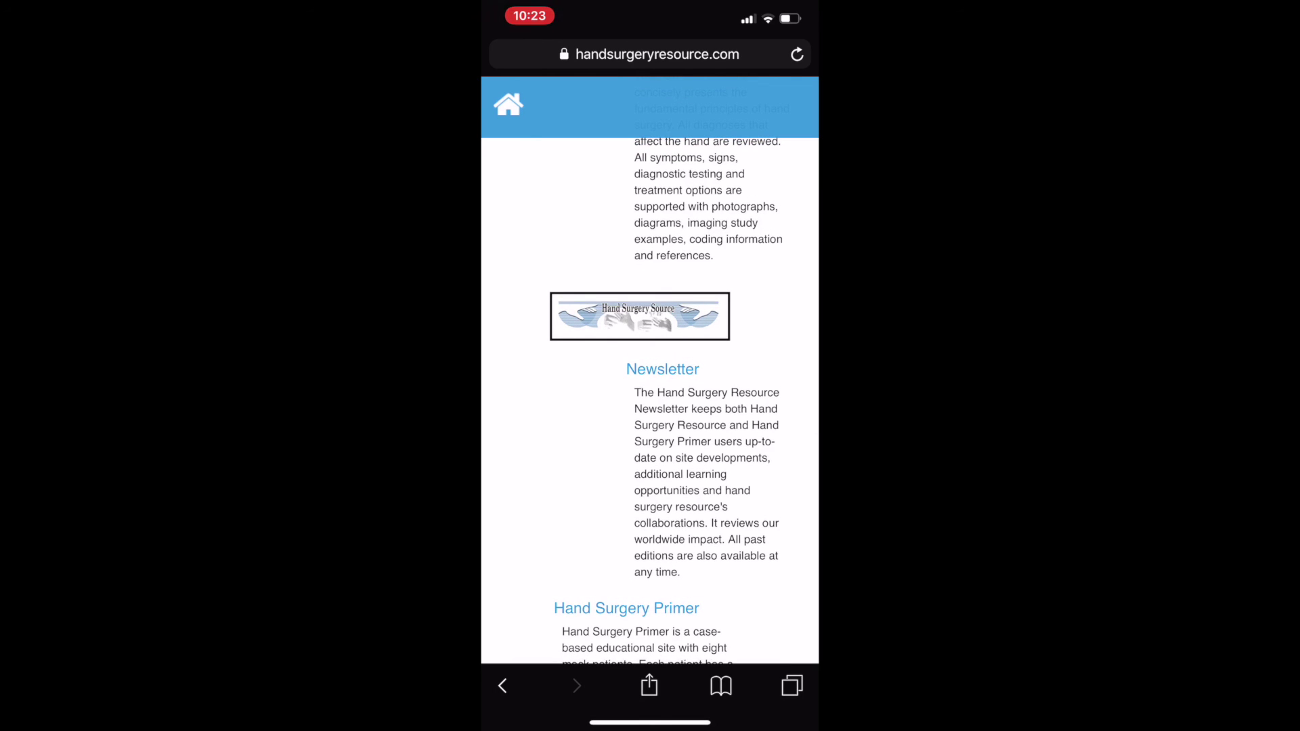
Add the homepage to the iPhone home screen using the Share sheet's Add to Home Screen.
{"action": "left_click", "coordinate": [649, 685]}
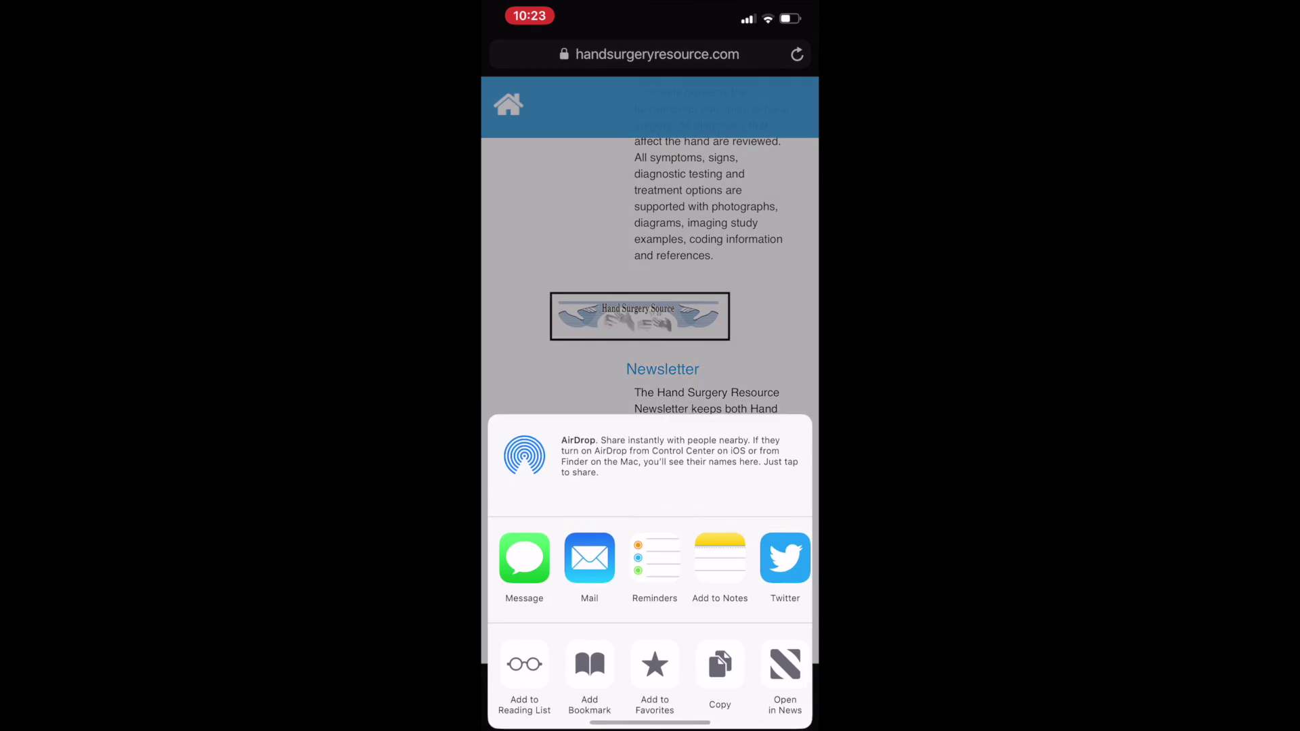
{"action": "scroll", "coordinate": [650, 599], "scroll_direction": "right", "scroll_amount": 5}
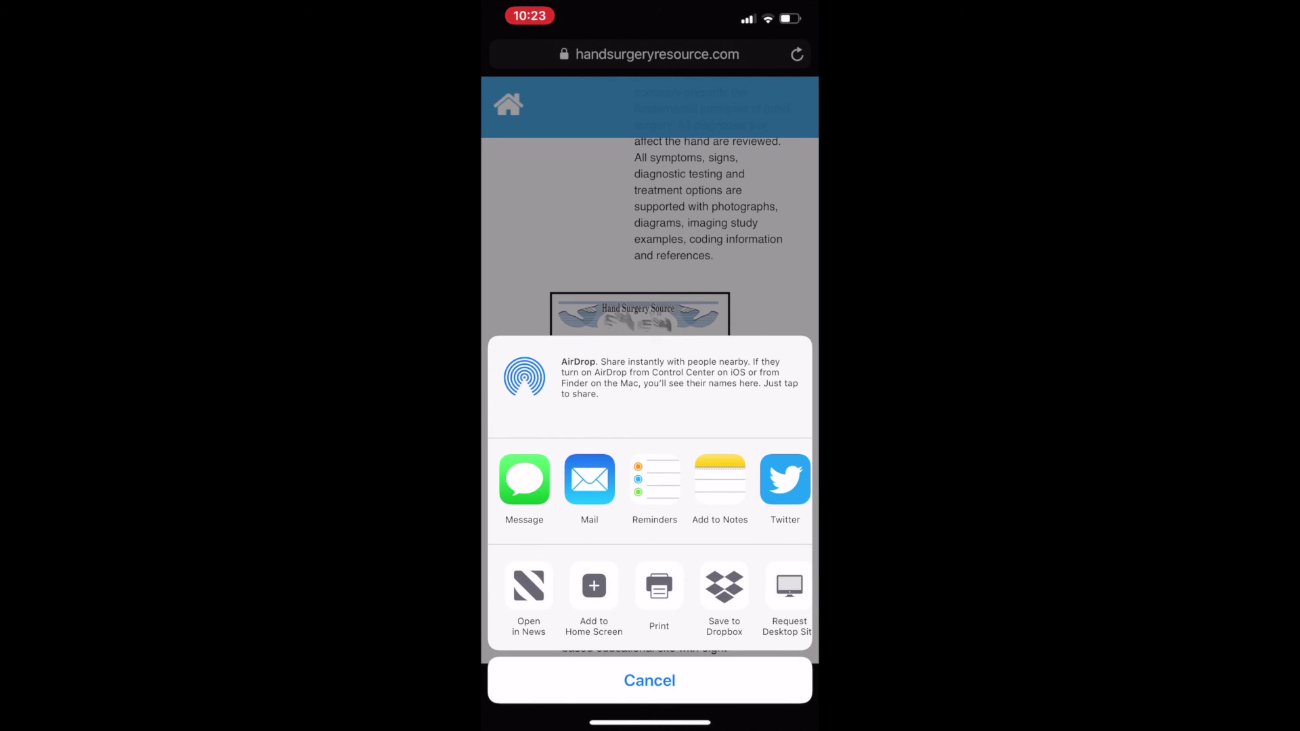
{"action": "left_click", "coordinate": [594, 586]}
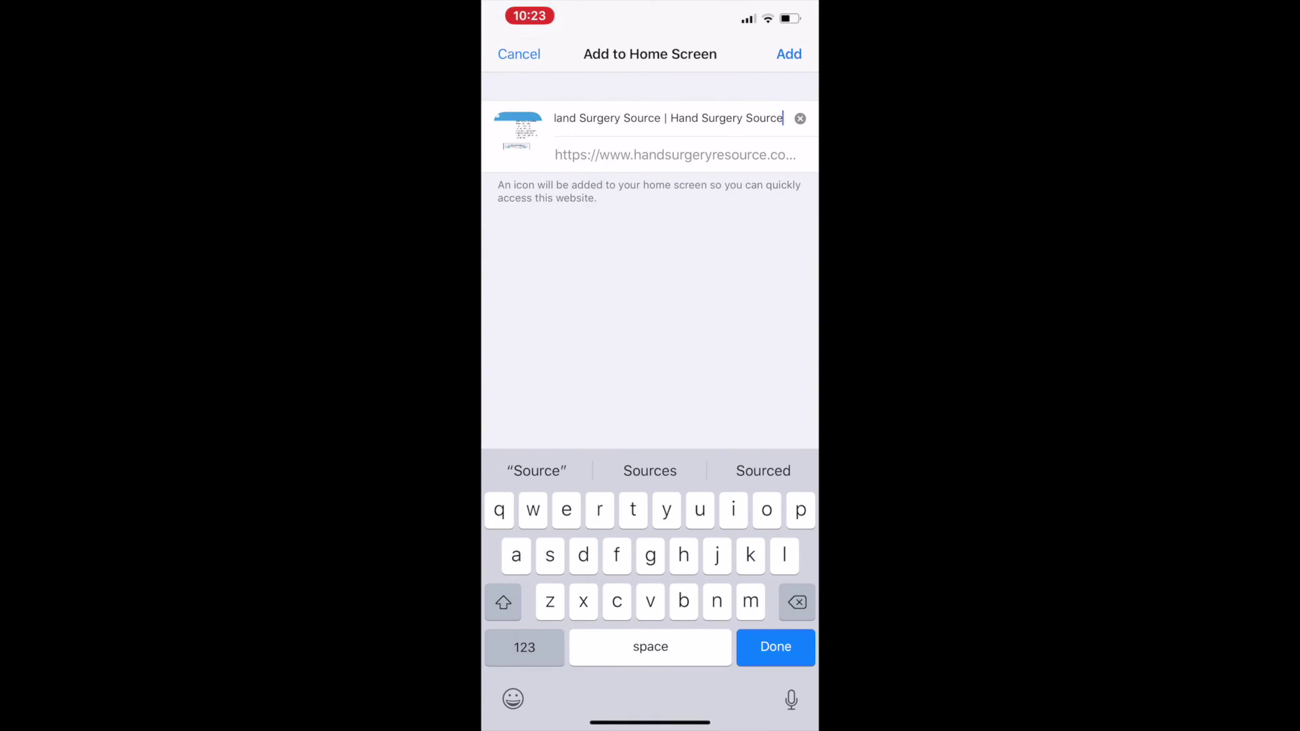
{"action": "left_click", "coordinate": [789, 54]}
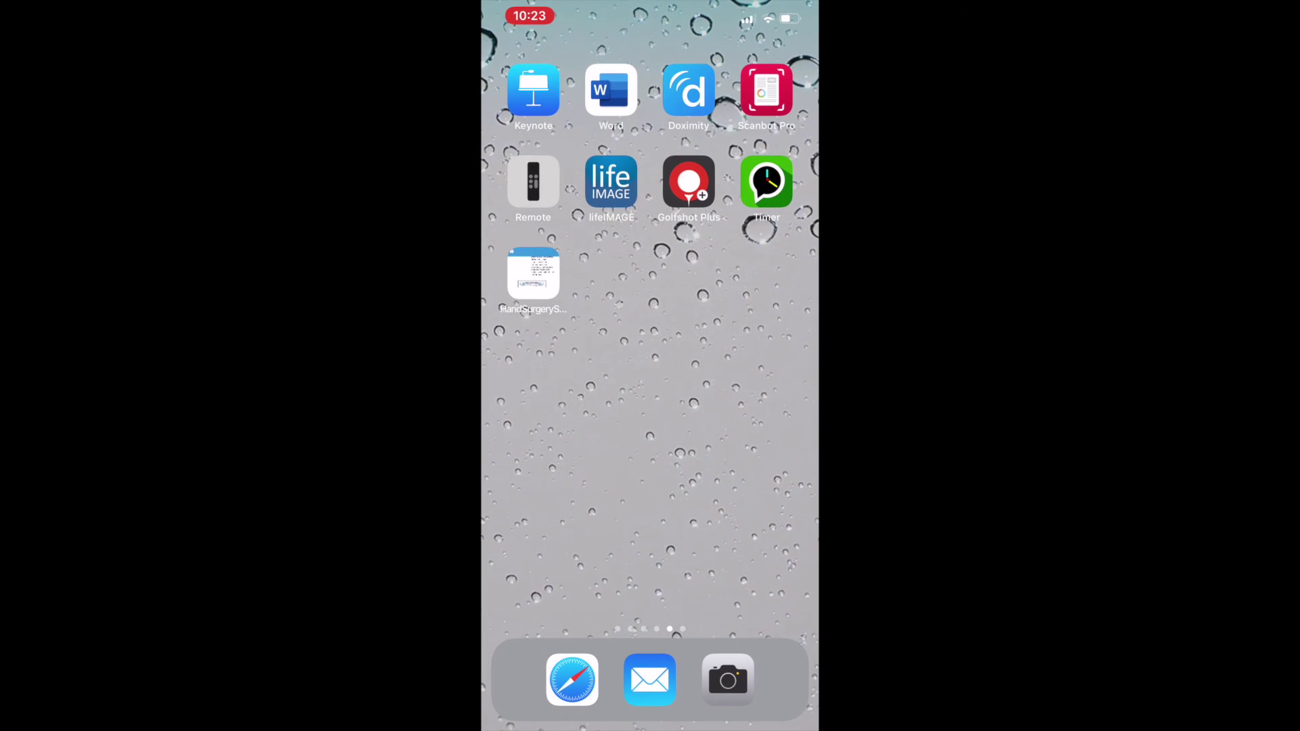